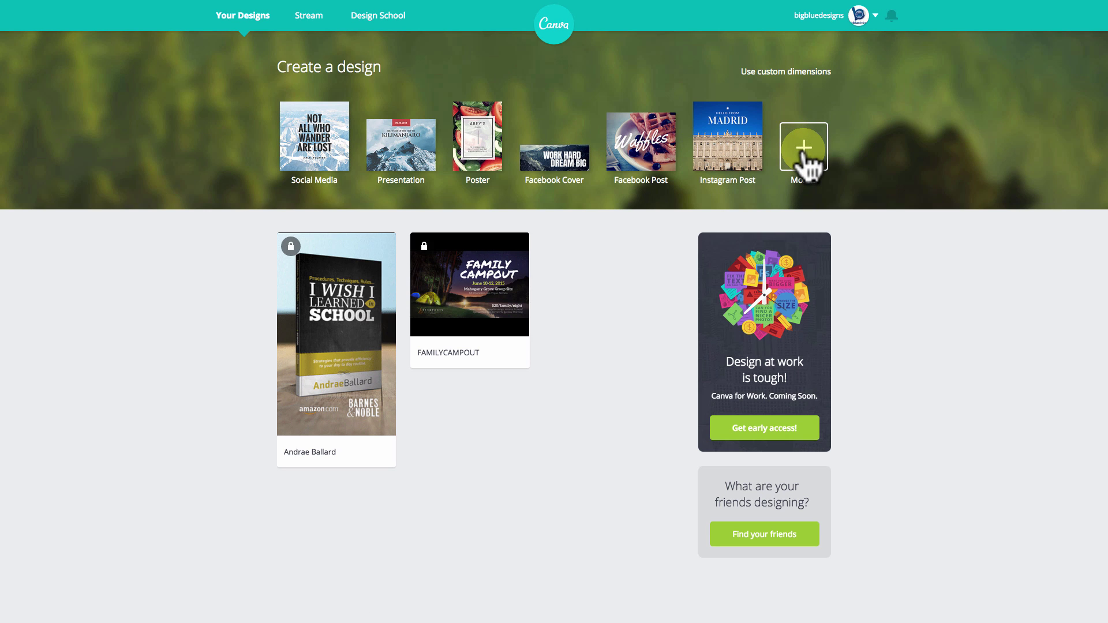
Step: Browse all the available design types, then start a custom-size design with inches as the unit
{"action": "left_click", "coordinate": [804, 156]}
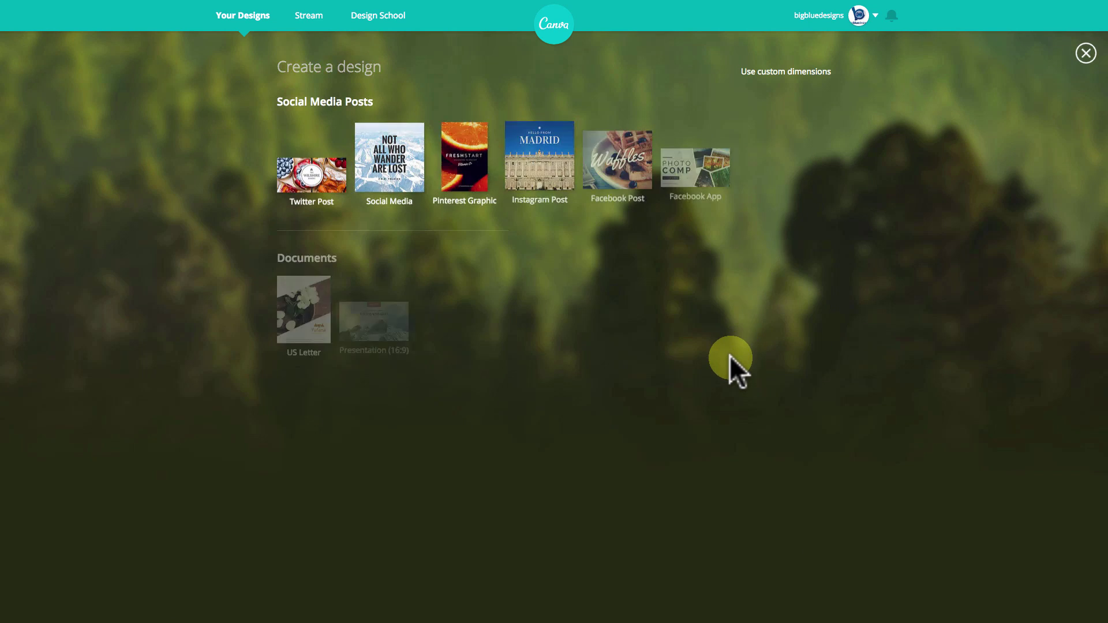
{"action": "scroll", "coordinate": [729, 355], "scroll_direction": "down", "scroll_amount": 3}
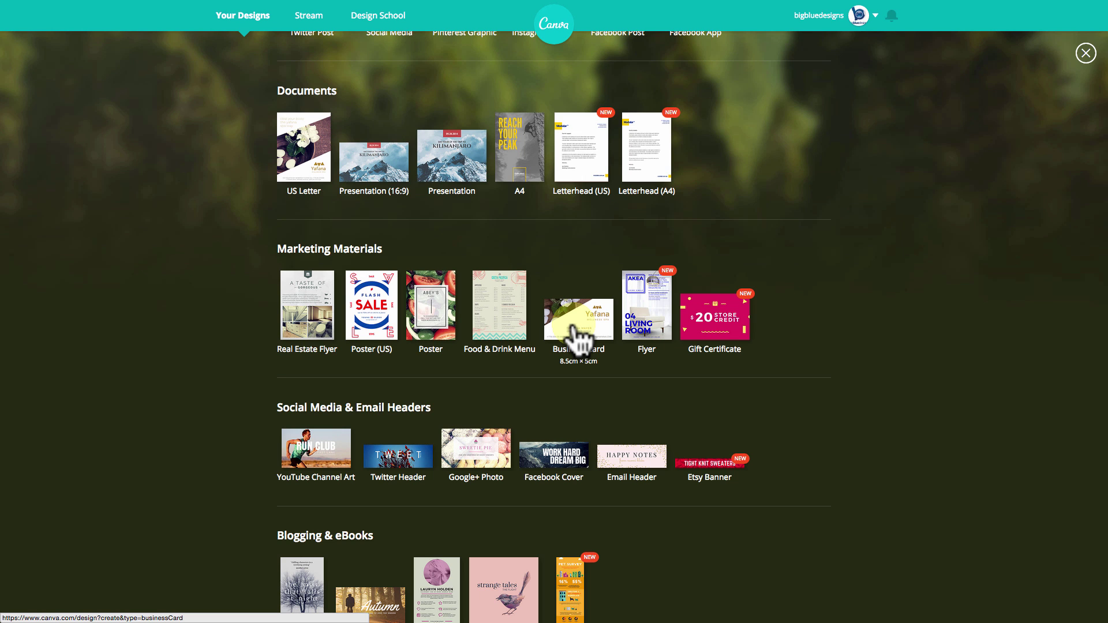
{"action": "scroll", "coordinate": [573, 327], "scroll_direction": "up", "scroll_amount": 1}
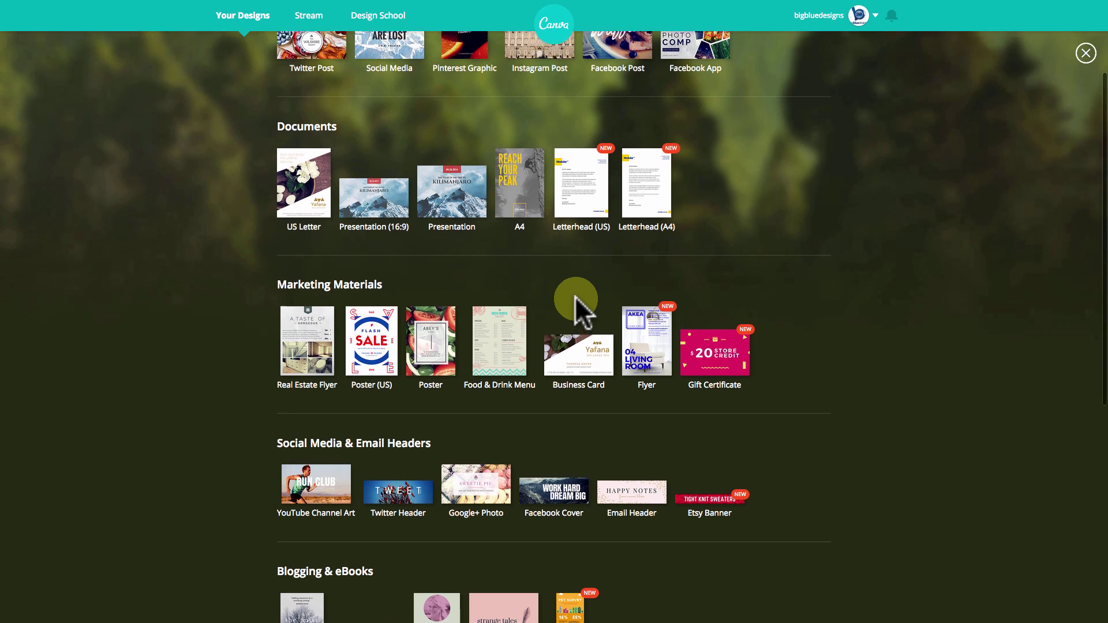
{"action": "scroll", "coordinate": [575, 296], "scroll_direction": "up", "scroll_amount": 1}
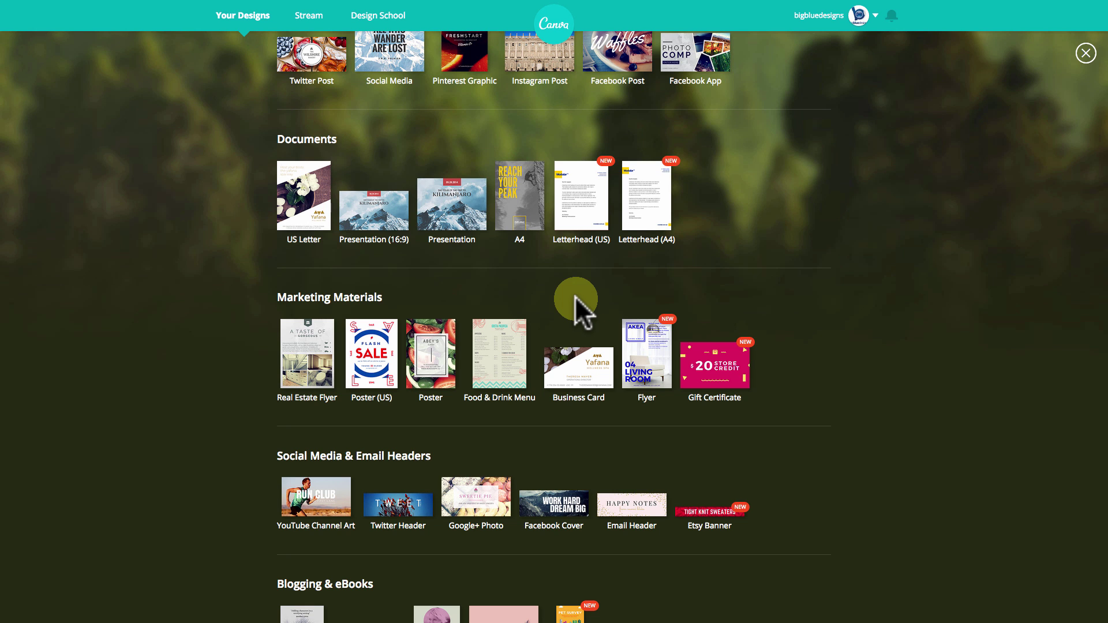
{"action": "scroll", "coordinate": [575, 296], "scroll_direction": "up", "scroll_amount": 5}
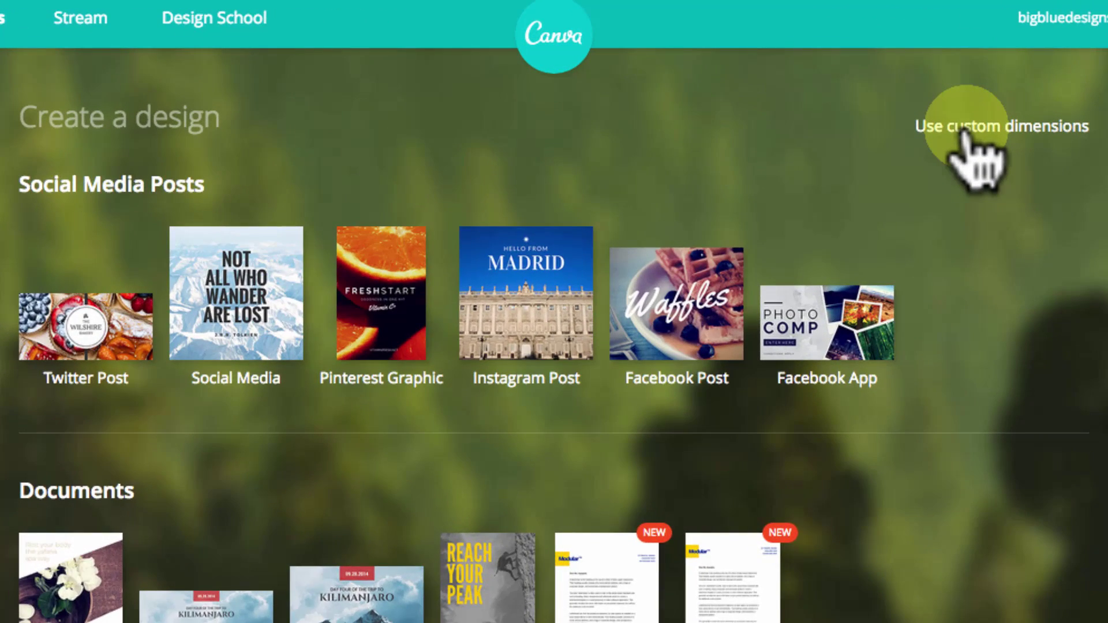
{"action": "left_click", "coordinate": [912, 115]}
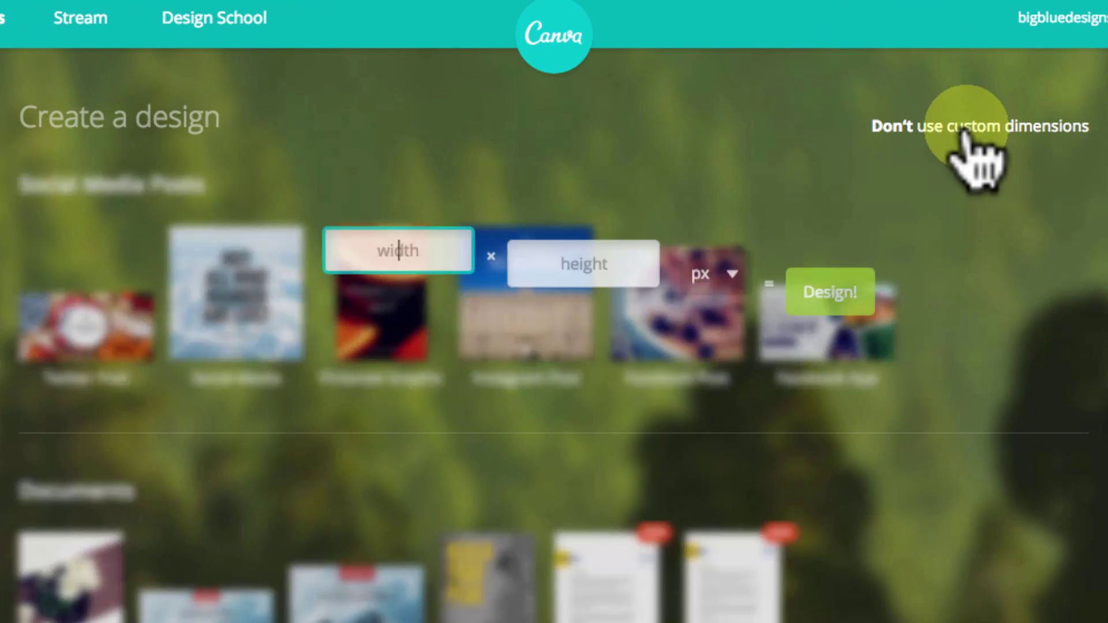
{"action": "left_click", "coordinate": [728, 249]}
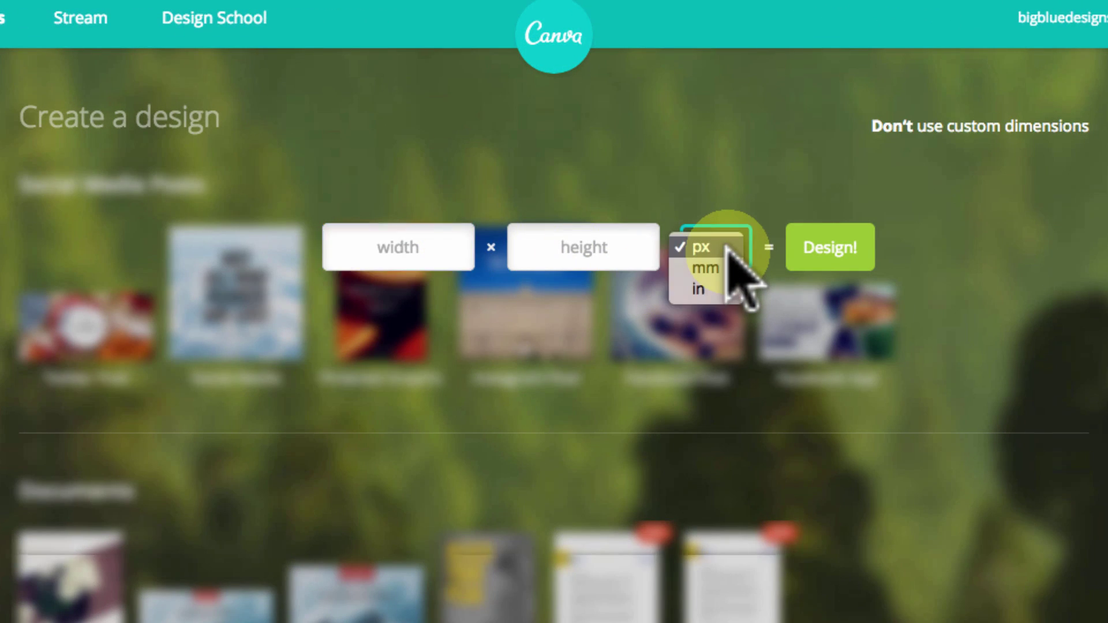
{"action": "left_click", "coordinate": [715, 289]}
Step: Set the custom dimensions to 2.127 in wide by 3.627 in high and create the design
{"action": "left_click", "coordinate": [412, 252]}
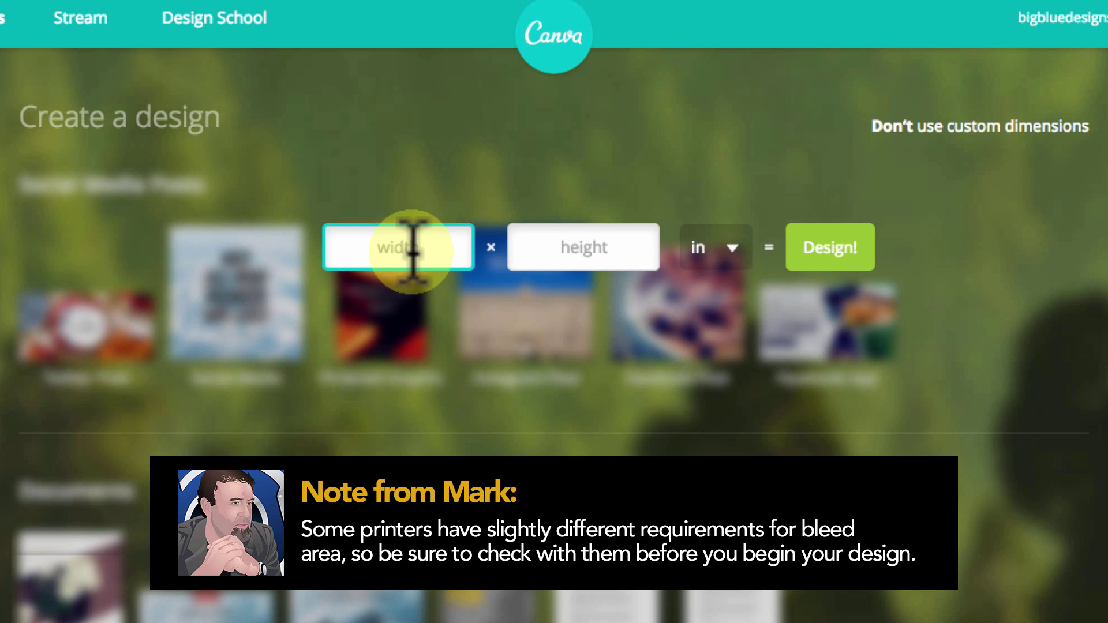
{"action": "type", "text": "3."}
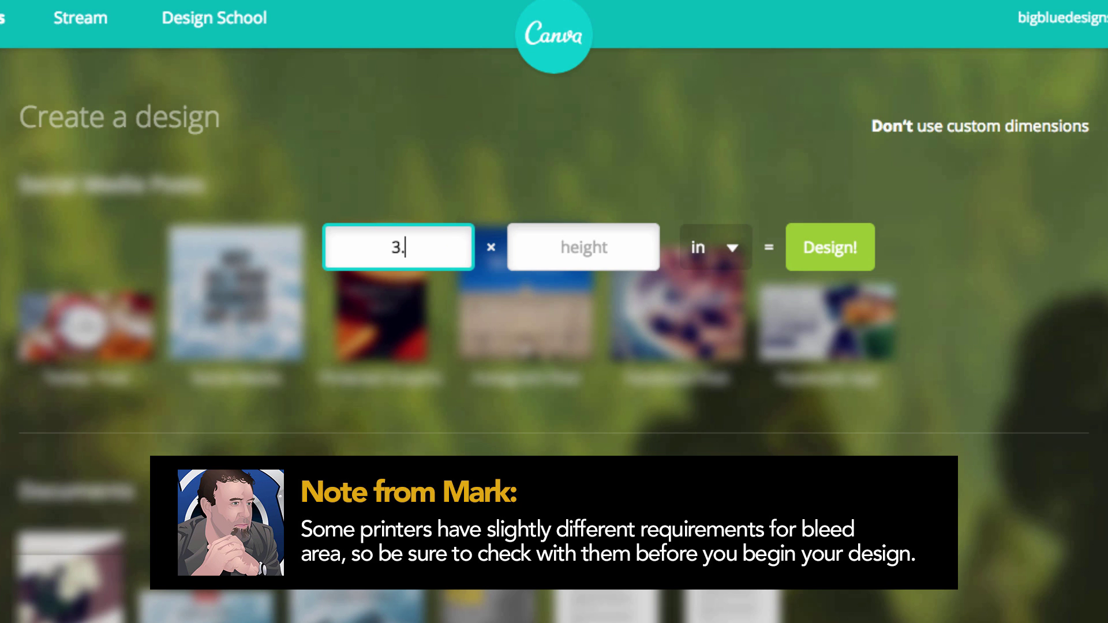
{"action": "type", "text": "127"}
{"action": "key", "text": "BackSpace"}
{"action": "key", "text": "BackSpace"}
{"action": "key", "text": "BackSpace"}
{"action": "key", "text": "BackSpace"}
{"action": "key", "text": "BackSpace"}
{"action": "type", "text": "2.127"}
{"action": "left_click", "coordinate": [583, 246]}
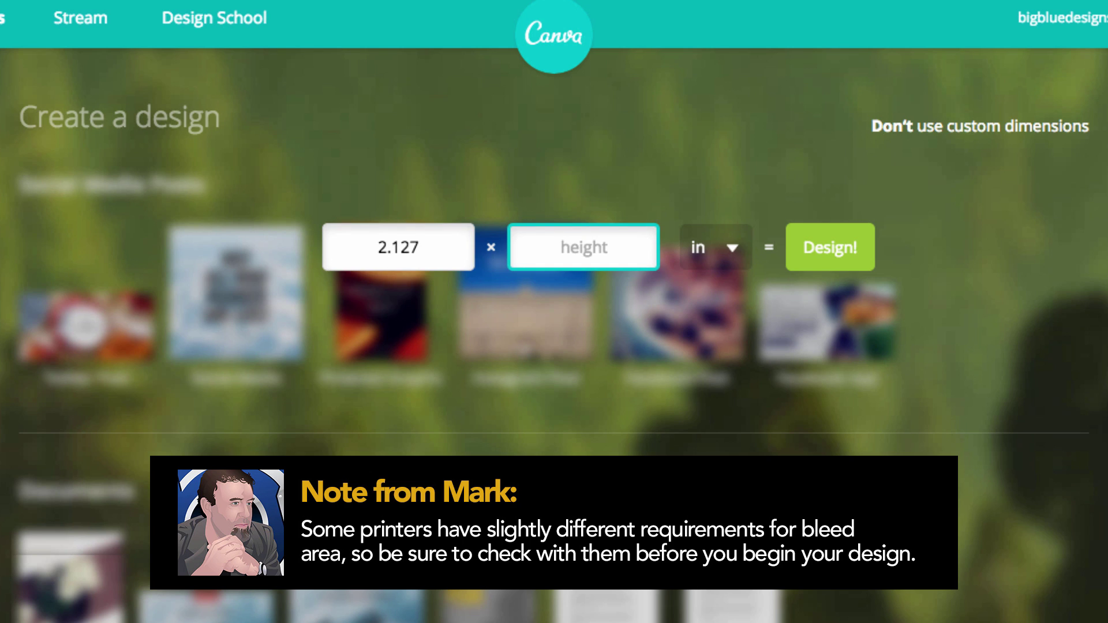
{"action": "type", "text": "3.627"}
{"action": "left_click", "coordinate": [828, 254]}
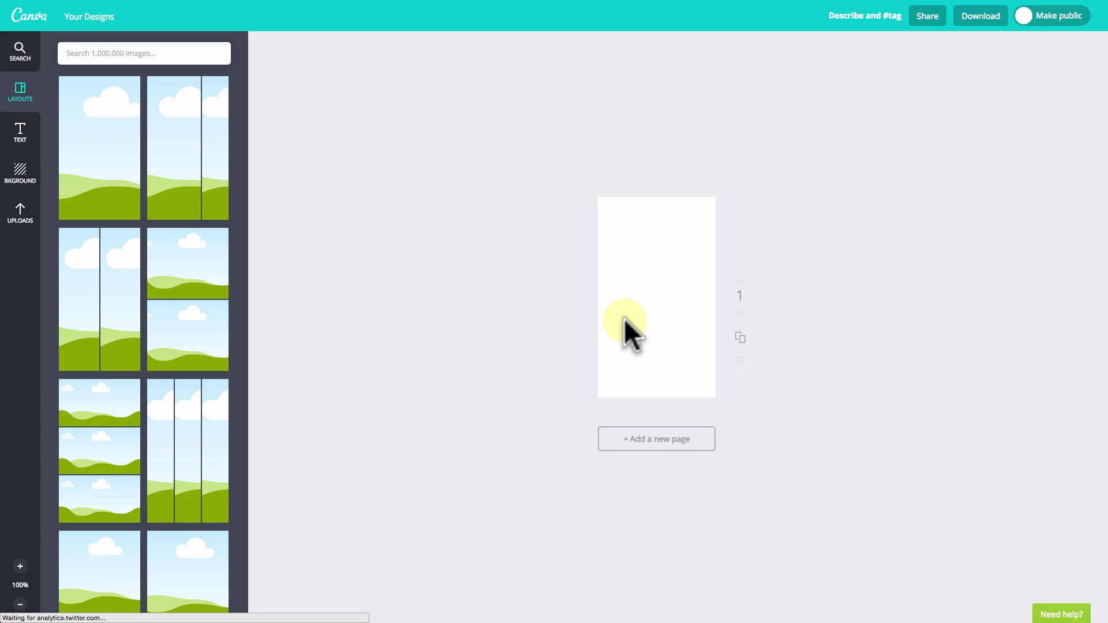
Step: Add a second blank page to the design
{"action": "left_click", "coordinate": [677, 440]}
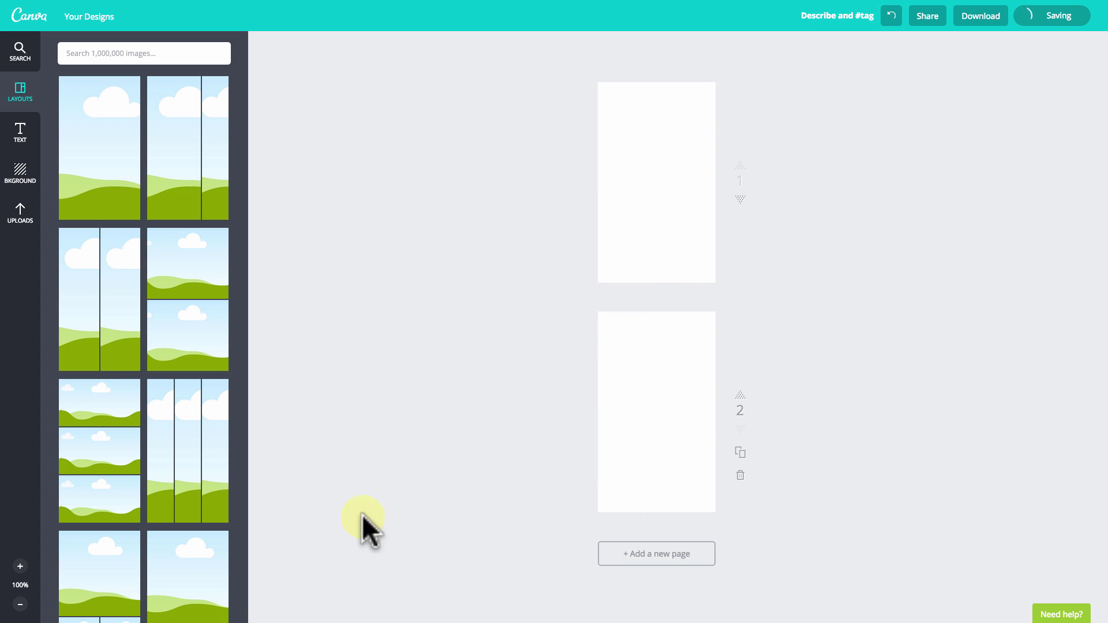
{"action": "left_click", "coordinate": [21, 568]}
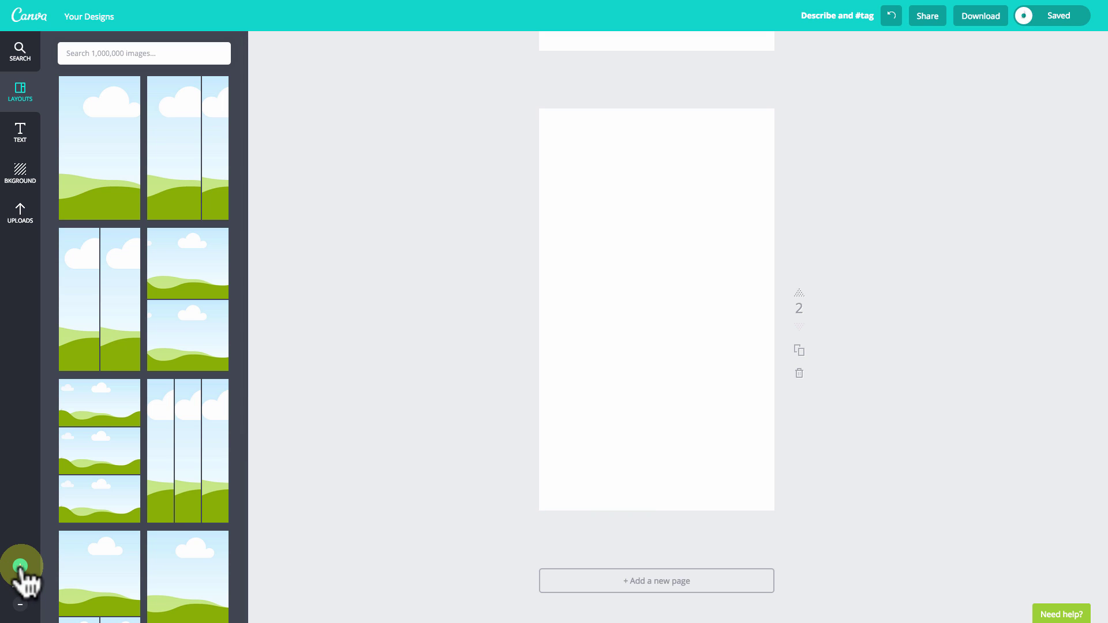
{"action": "left_click", "coordinate": [21, 568]}
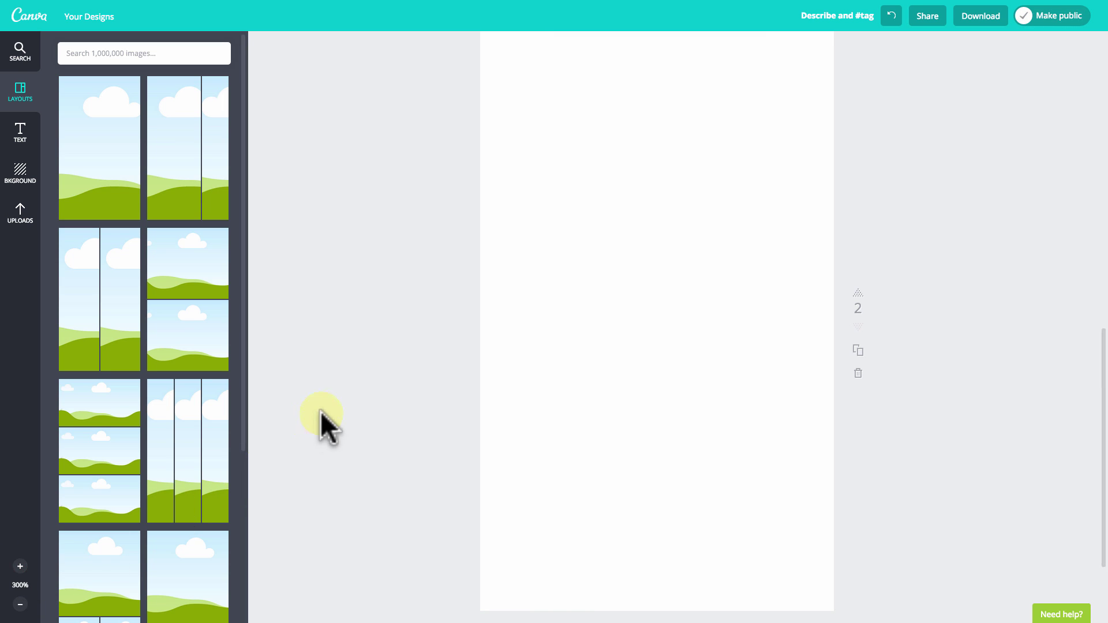
{"action": "left_click", "coordinate": [21, 604]}
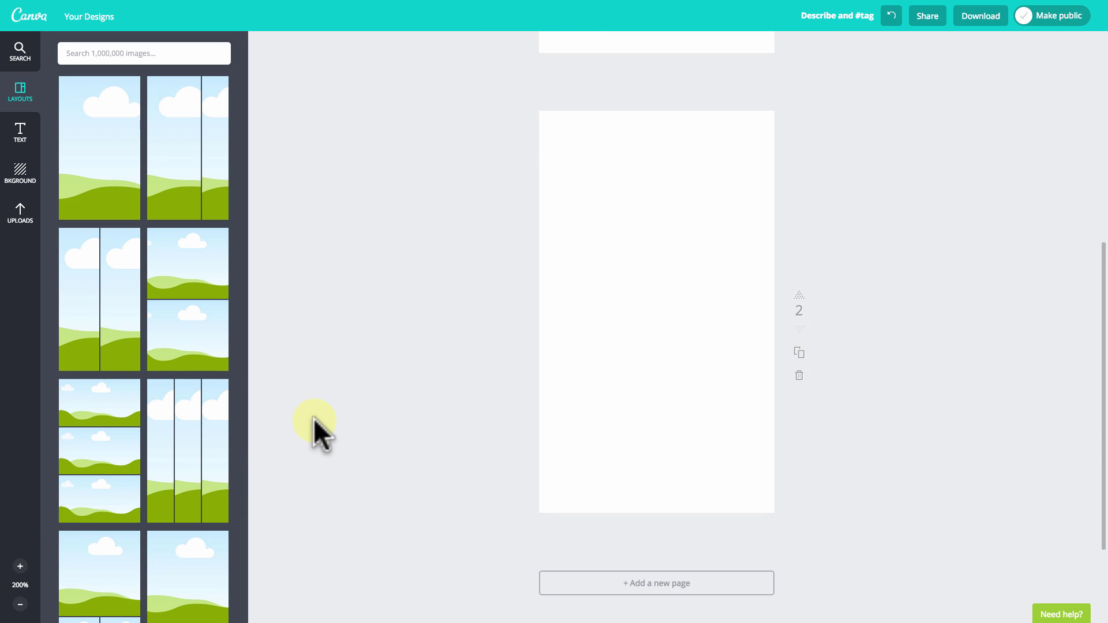
Step: Place the uploaded photo of a wooden table against a blue background on page 1 and enlarge it to cover the whole page
{"action": "scroll", "coordinate": [314, 417], "scroll_direction": "up", "scroll_amount": 5}
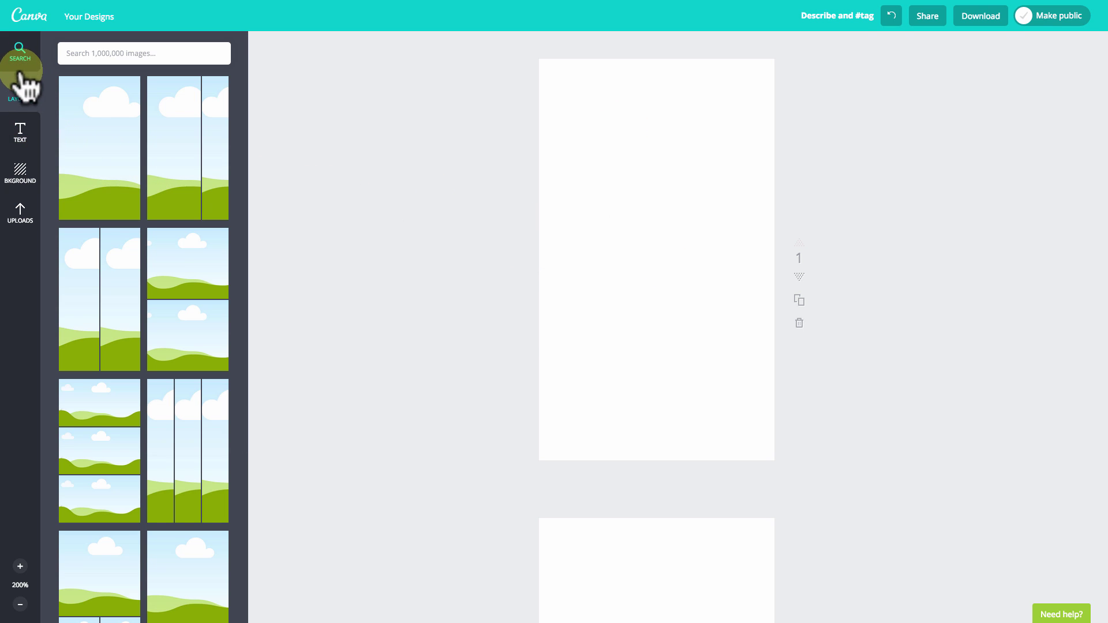
{"action": "left_click", "coordinate": [22, 222]}
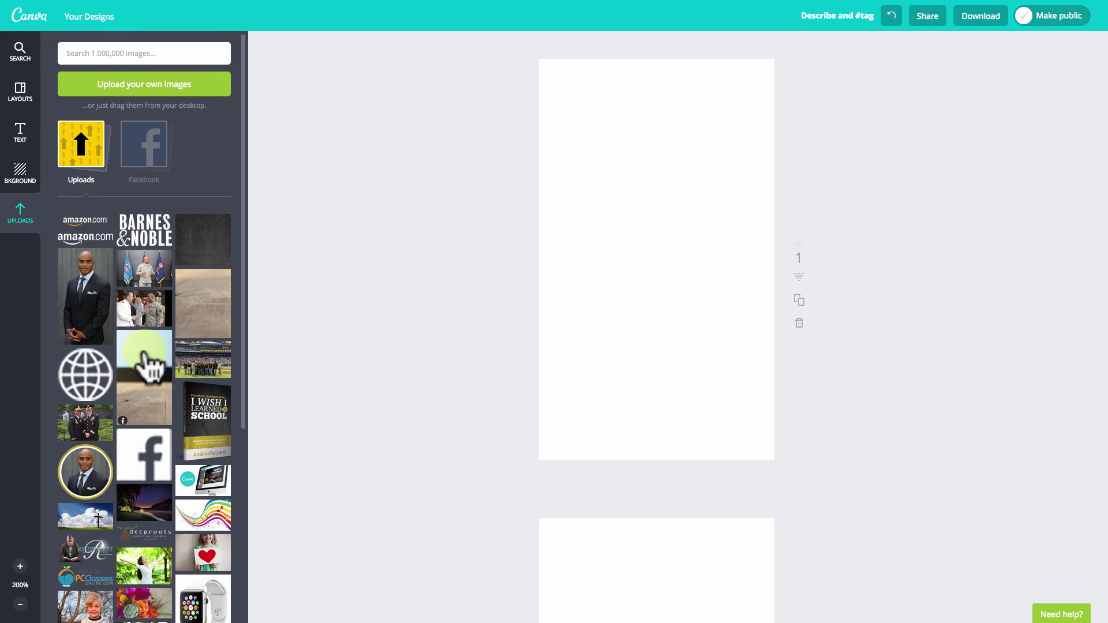
{"action": "left_click", "coordinate": [148, 386]}
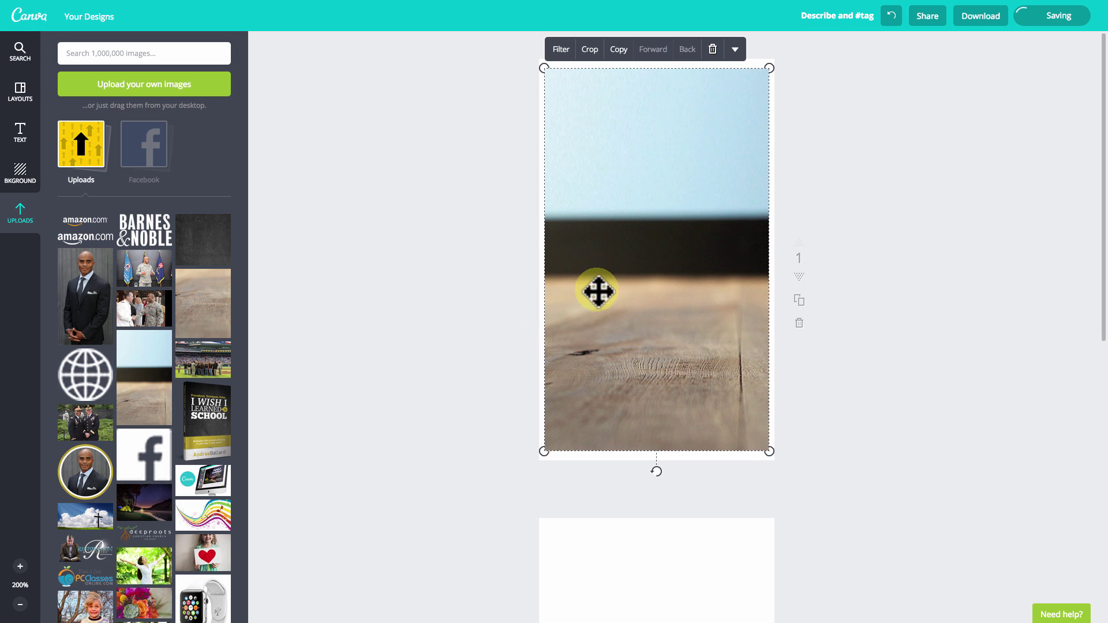
{"action": "left_click_drag", "start_coordinate": [543, 453], "coordinate": [537, 463]}
{"action": "left_click_drag", "start_coordinate": [767, 70], "coordinate": [777, 61]}
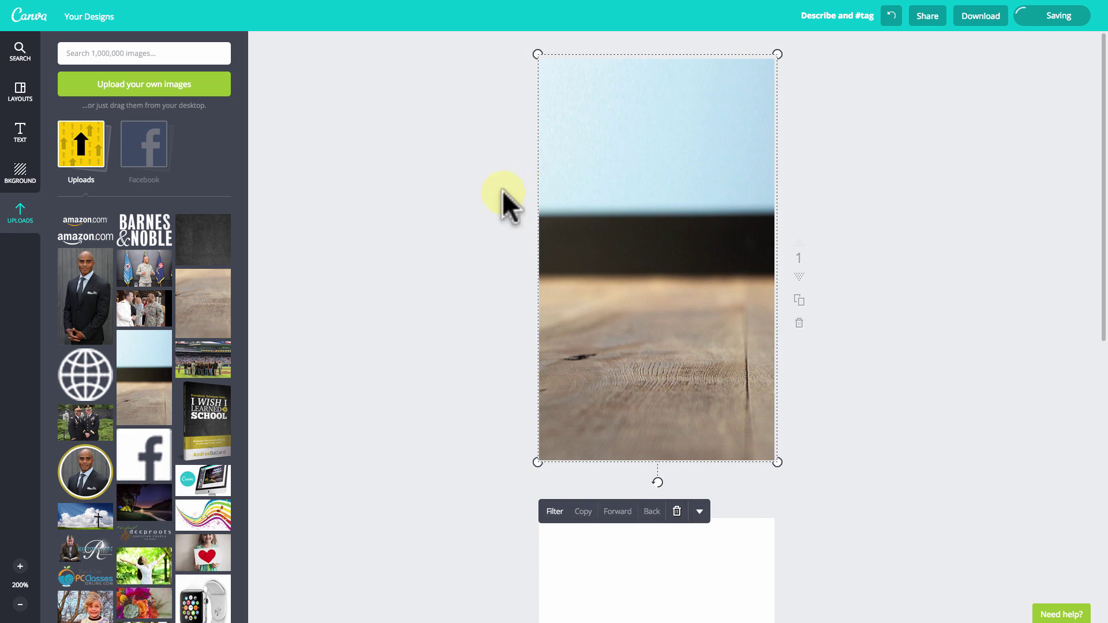
{"action": "left_click", "coordinate": [483, 197]}
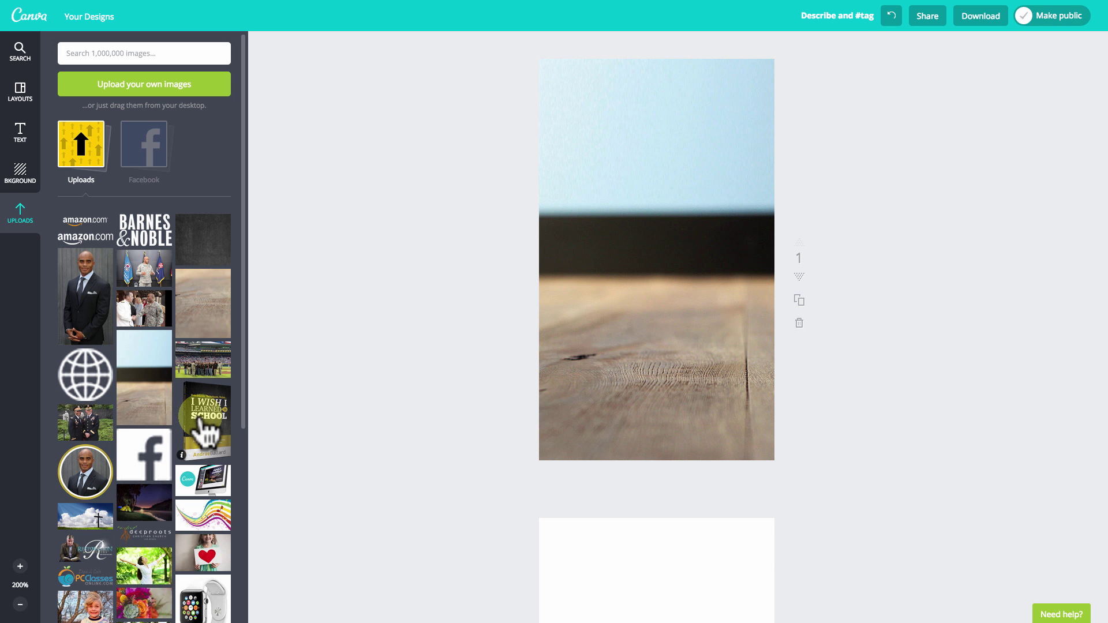
Step: Add the uploaded "I Wish I Learned in School" book image to page 1, shrink it slightly and position it on the table's upper part
{"action": "left_click", "coordinate": [202, 427]}
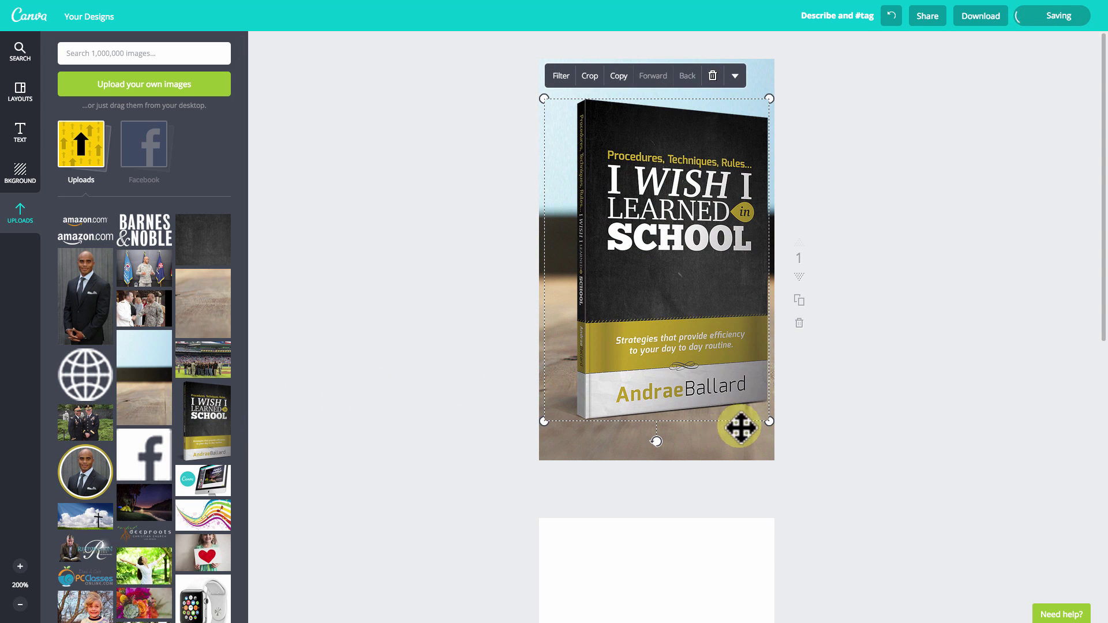
{"action": "left_click_drag", "start_coordinate": [768, 427], "coordinate": [741, 393]}
{"action": "left_click_drag", "start_coordinate": [694, 334], "coordinate": [676, 299]}
{"action": "key", "text": "Right"}
{"action": "key", "text": "Right"}
{"action": "key", "text": "Up"}
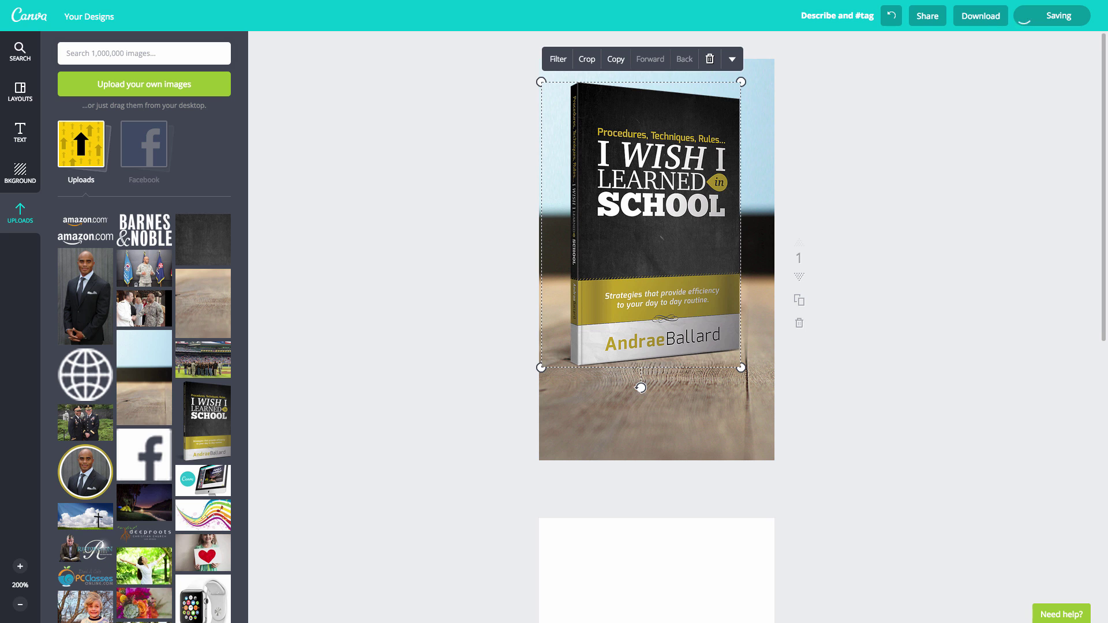
{"action": "key", "text": "Up"}
{"action": "key", "text": "Up"}
{"action": "key", "text": "Right"}
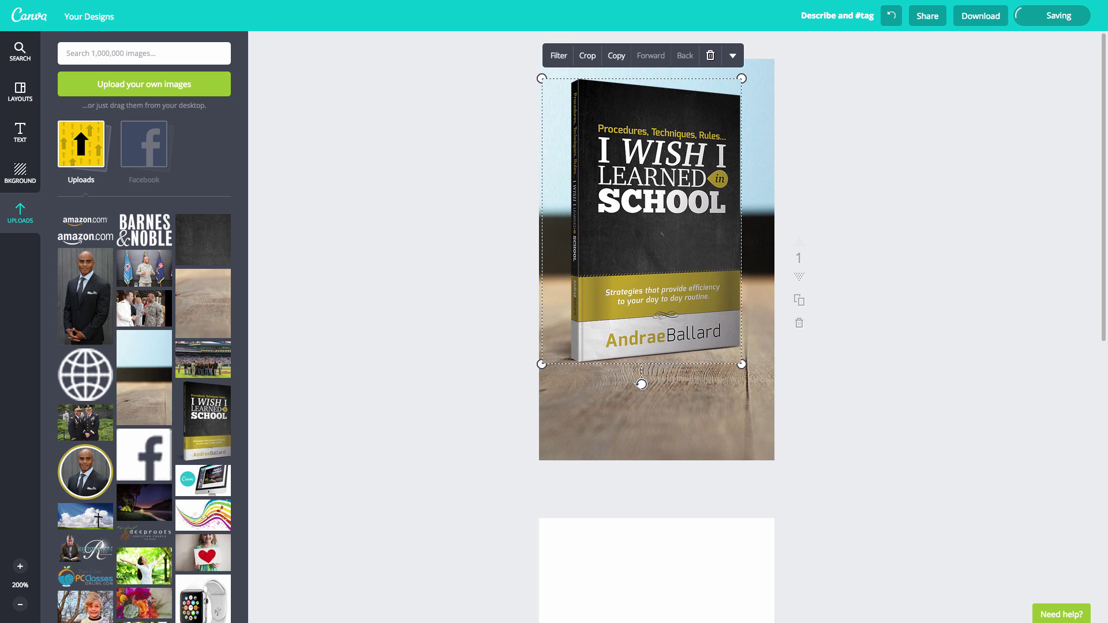
{"action": "left_click", "coordinate": [480, 308]}
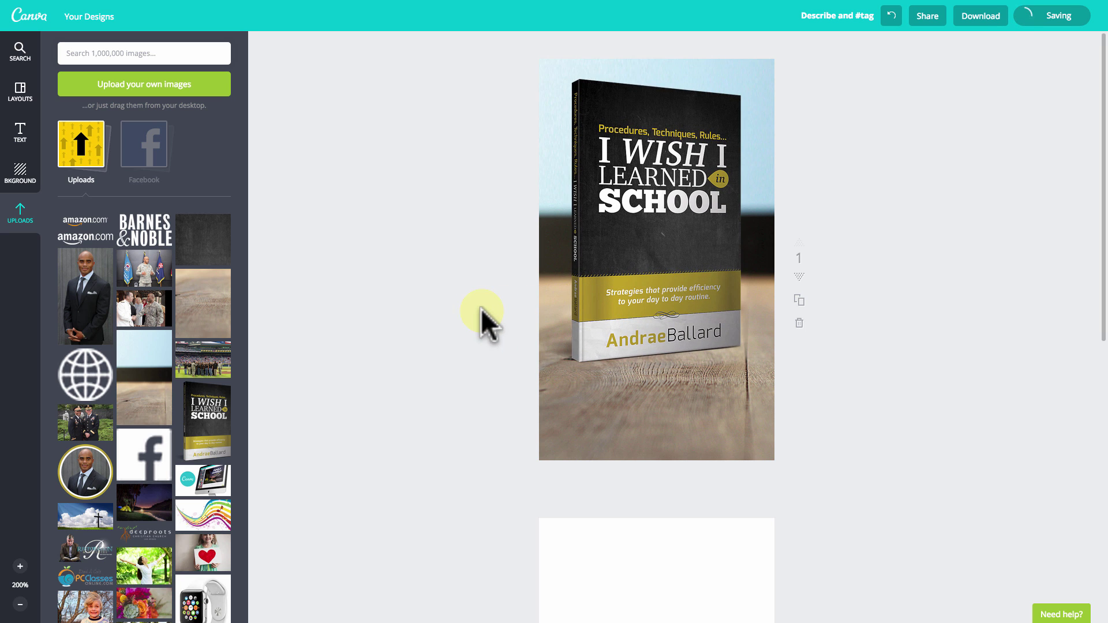
Step: Shift the book image slightly down and to the right so it sits centred on the table
{"action": "left_click", "coordinate": [649, 279]}
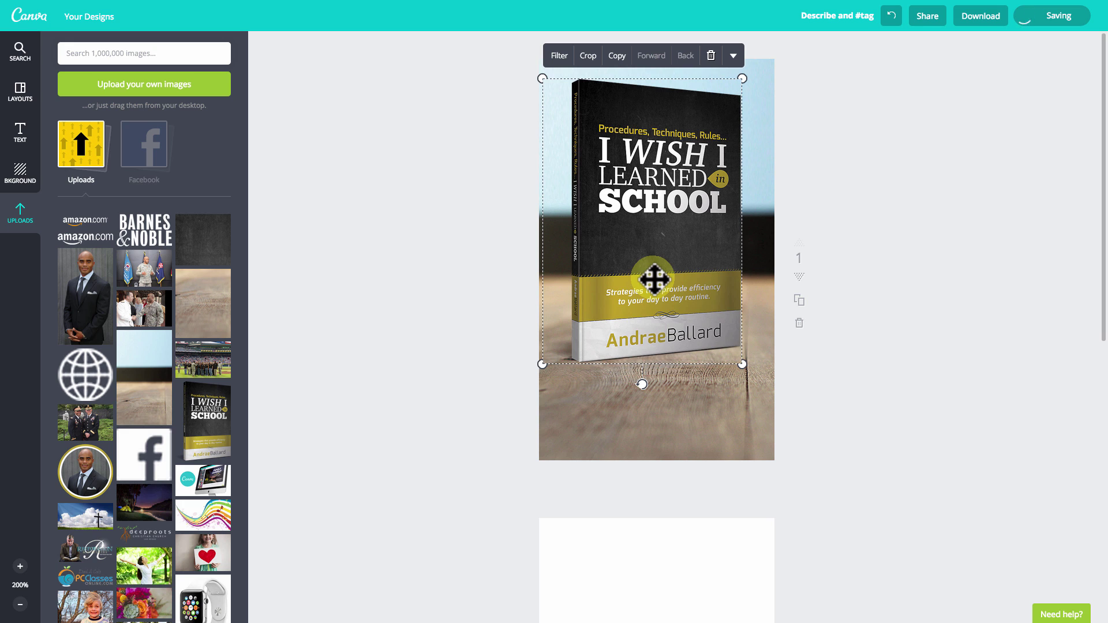
{"action": "left_click_drag", "start_coordinate": [605, 280], "coordinate": [607, 285]}
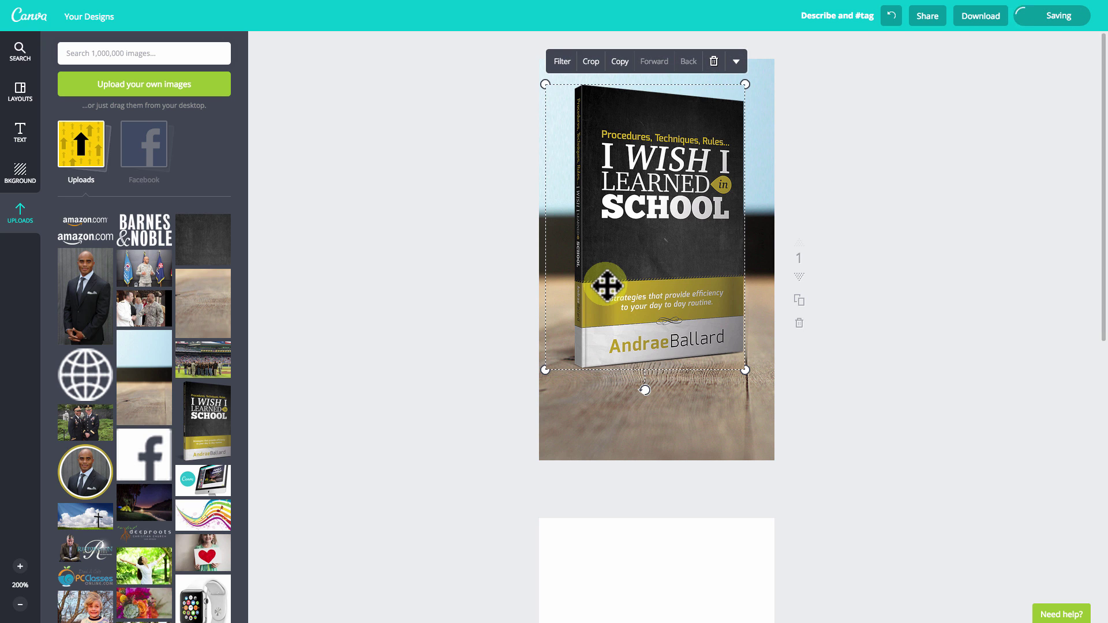
{"action": "left_click_drag", "start_coordinate": [606, 285], "coordinate": [606, 285]}
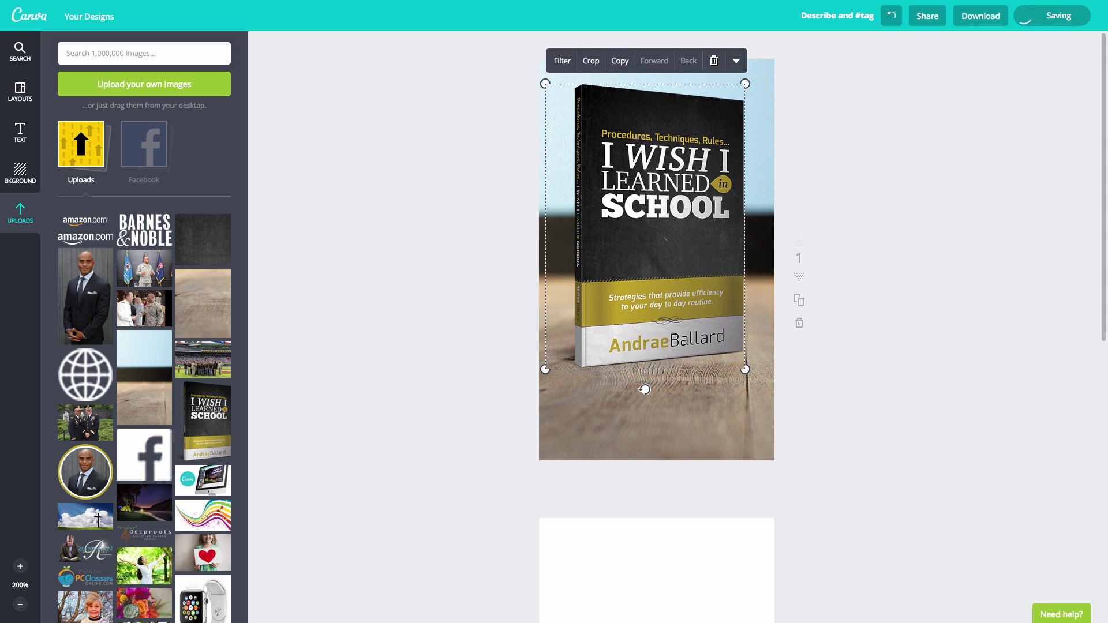
{"action": "key", "text": "Down"}
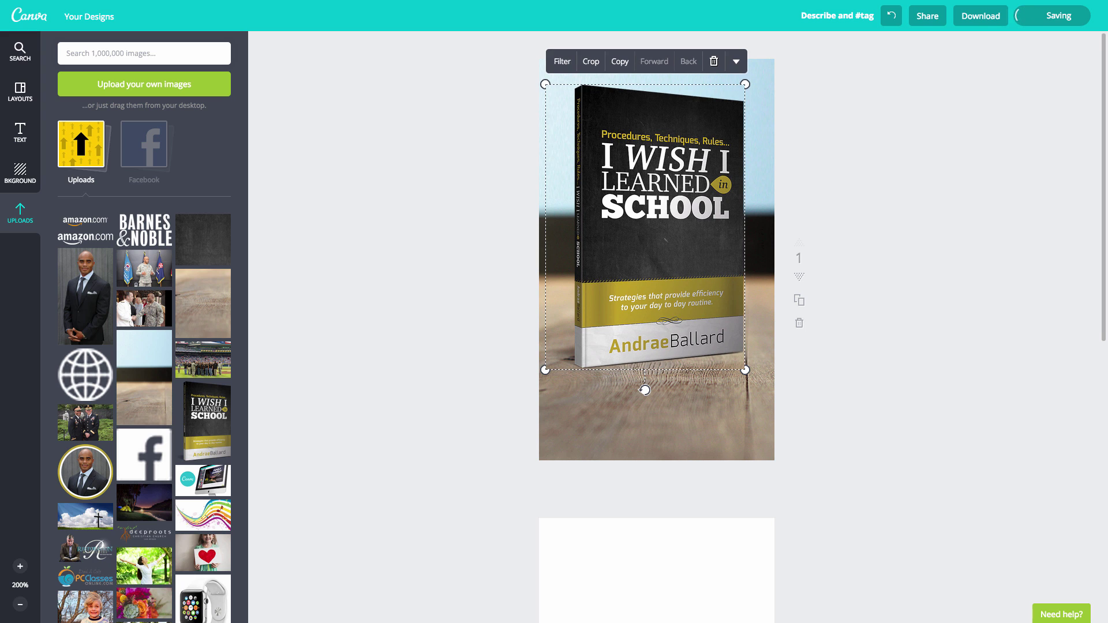
{"action": "left_click", "coordinate": [507, 320]}
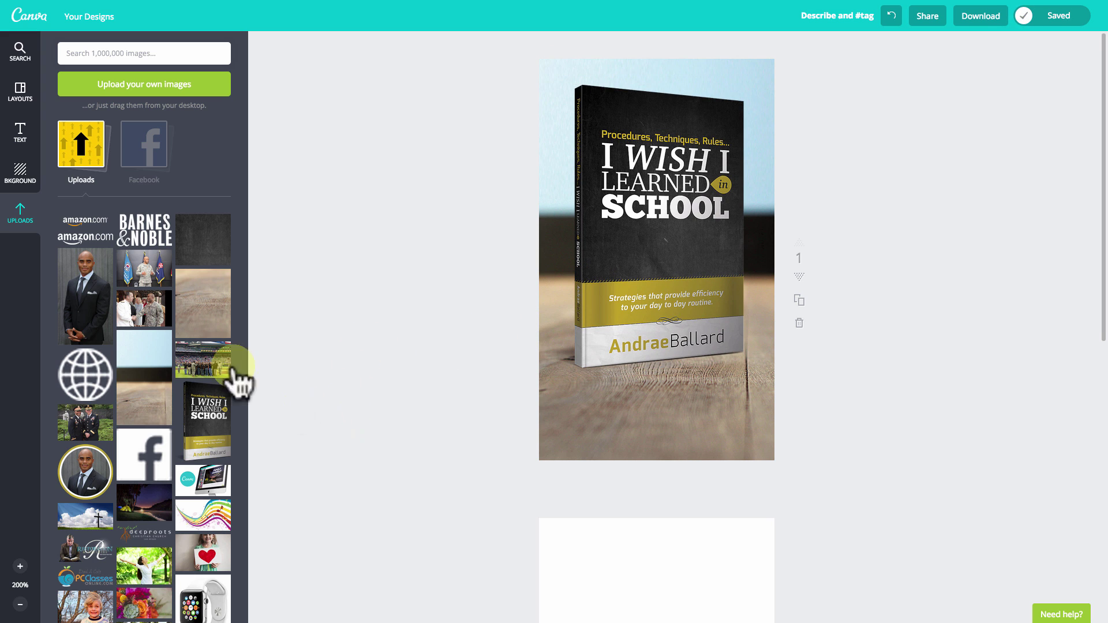
Step: Add the white Barnes & Noble logo to page 1, scale it down and place it below the right half of the book
{"action": "left_click", "coordinate": [133, 242]}
{"action": "left_click_drag", "start_coordinate": [765, 200], "coordinate": [631, 273]}
{"action": "left_click_drag", "start_coordinate": [551, 310], "coordinate": [679, 419]}
Step: Add the white amazon.com logo, scale it down and place it below the book, just left of the Barnes & Noble logo
{"action": "left_click", "coordinate": [85, 227]}
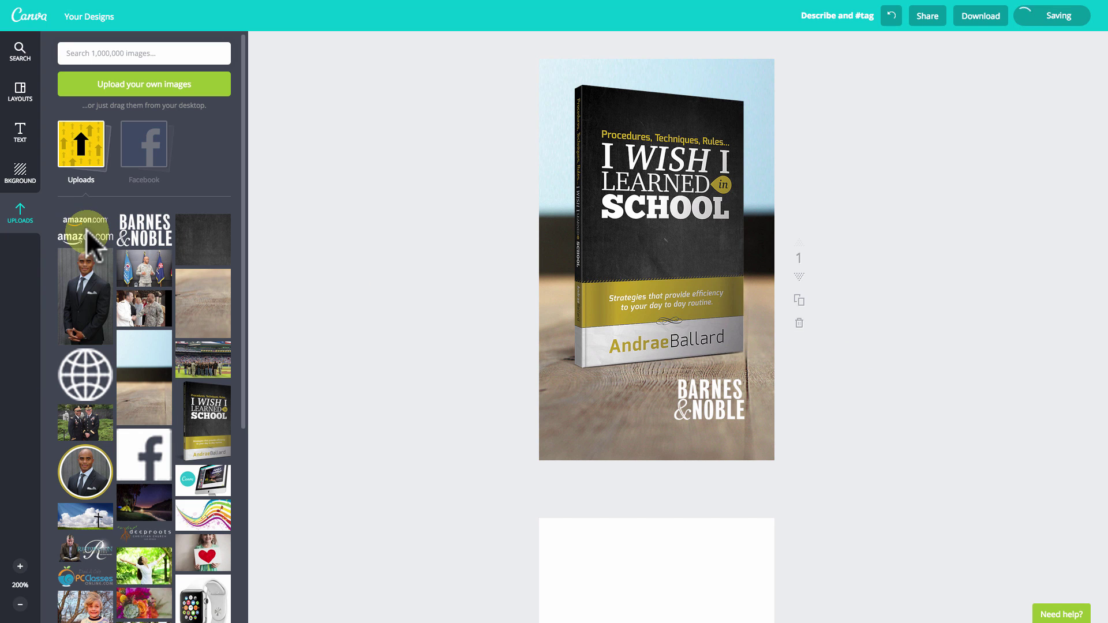
{"action": "left_click_drag", "start_coordinate": [768, 283], "coordinate": [655, 413]}
{"action": "left_click_drag", "start_coordinate": [568, 413], "coordinate": [566, 409]}
{"action": "left_click", "coordinate": [519, 397]}
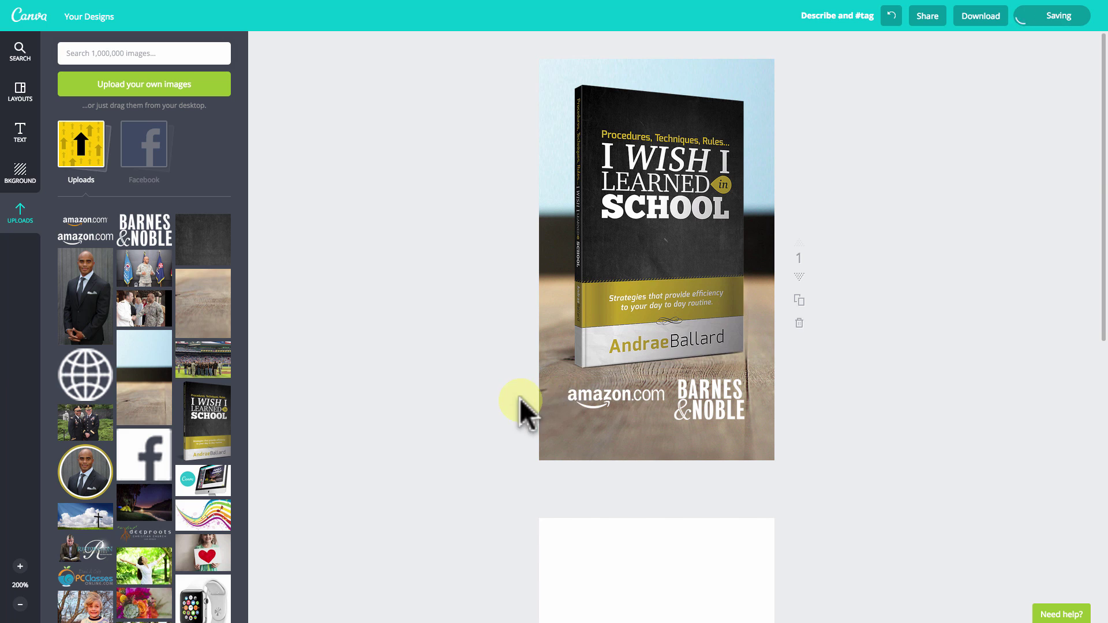
{"action": "left_click", "coordinate": [625, 409]}
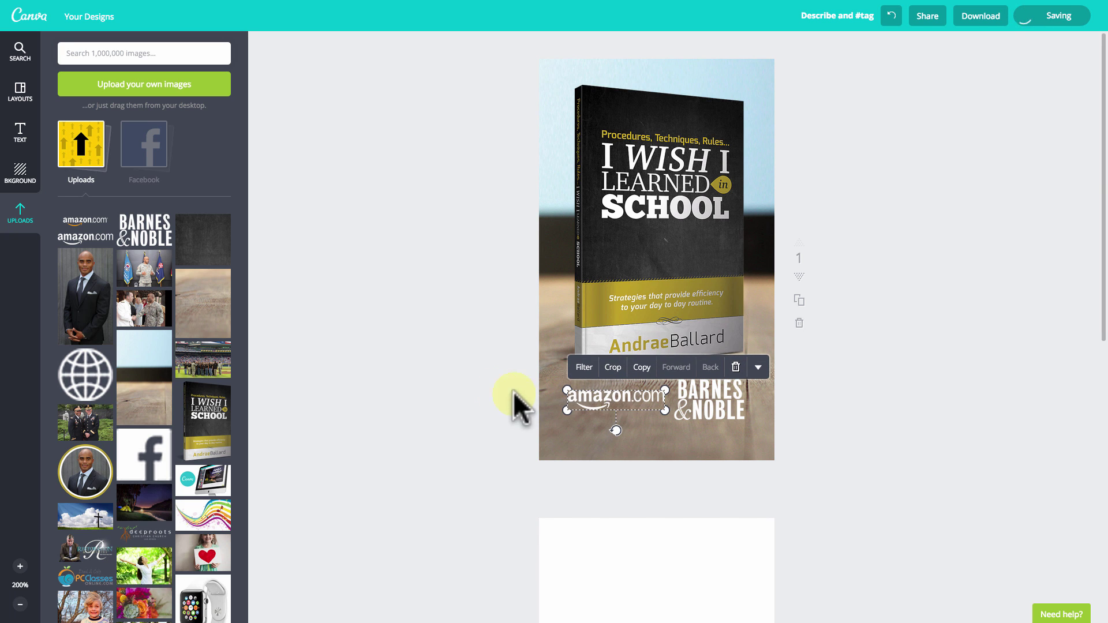
{"action": "left_click", "coordinate": [479, 390]}
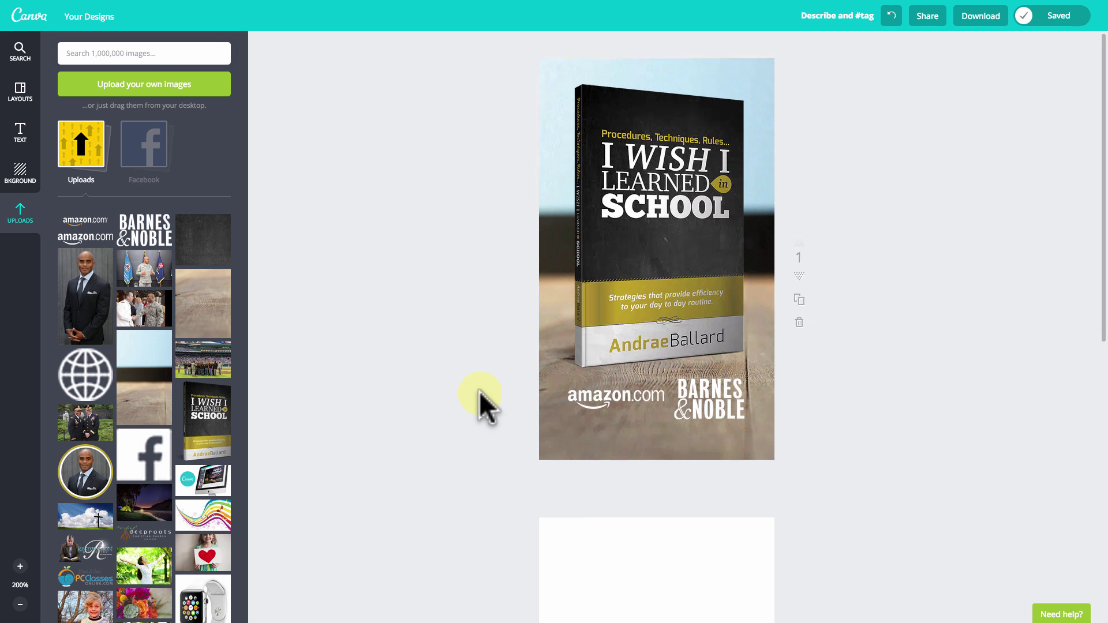
Step: Add the uploaded wood-grain image to page 2, enlarge it slightly beyond the page width and align it with the page's top edge
{"action": "scroll", "coordinate": [479, 390], "scroll_direction": "down", "scroll_amount": 7}
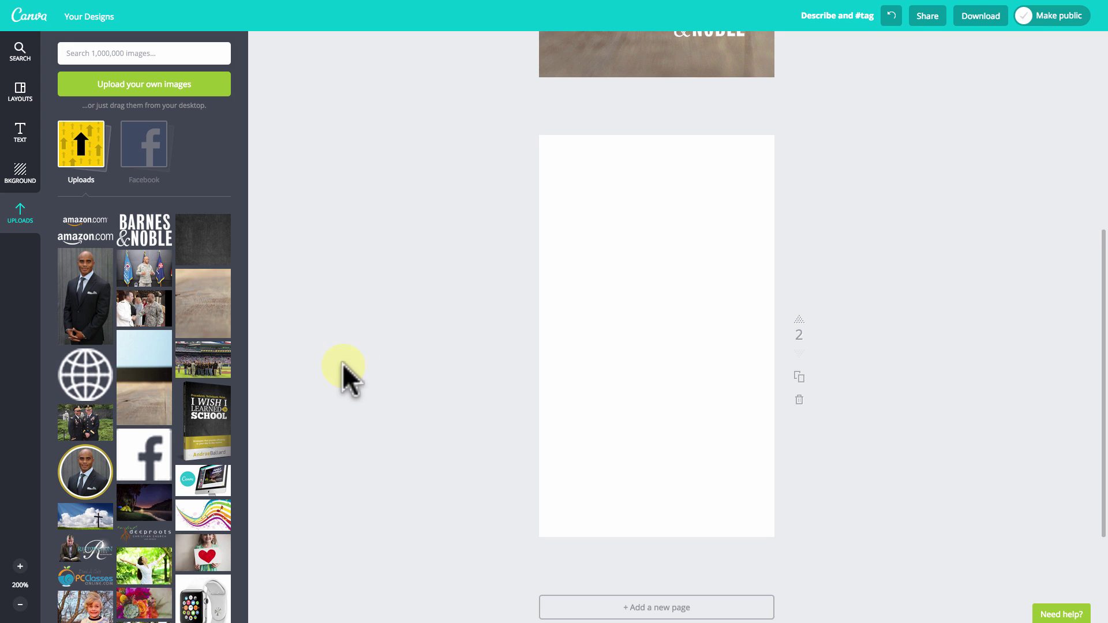
{"action": "left_click", "coordinate": [225, 327]}
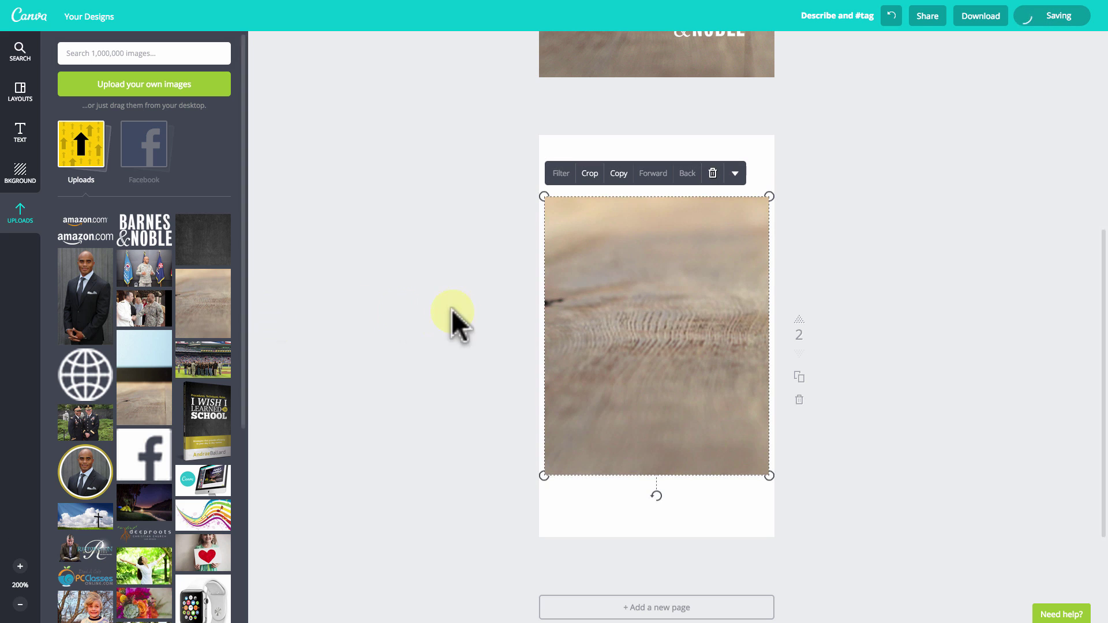
{"action": "left_click_drag", "start_coordinate": [543, 196], "coordinate": [532, 181]}
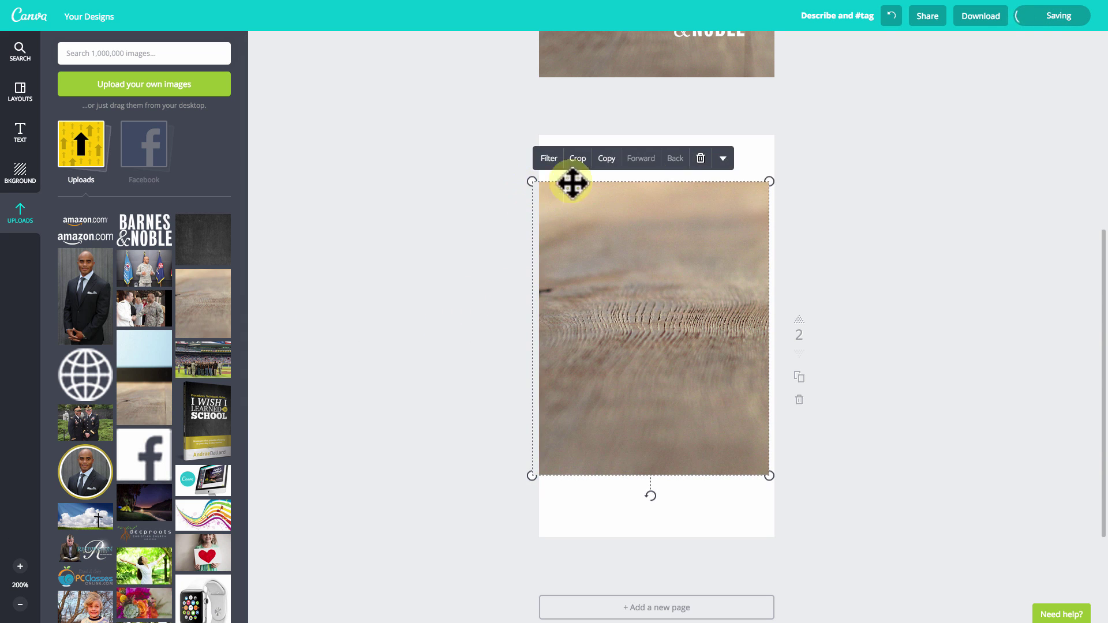
{"action": "left_click_drag", "start_coordinate": [769, 181], "coordinate": [779, 169]}
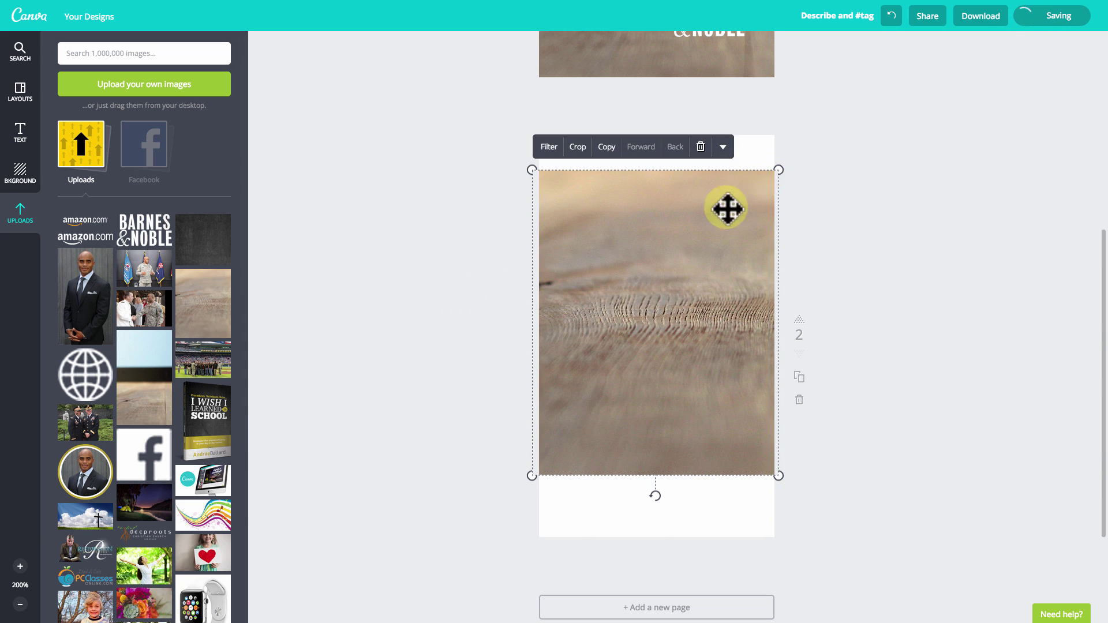
{"action": "left_click_drag", "start_coordinate": [699, 263], "coordinate": [697, 223]}
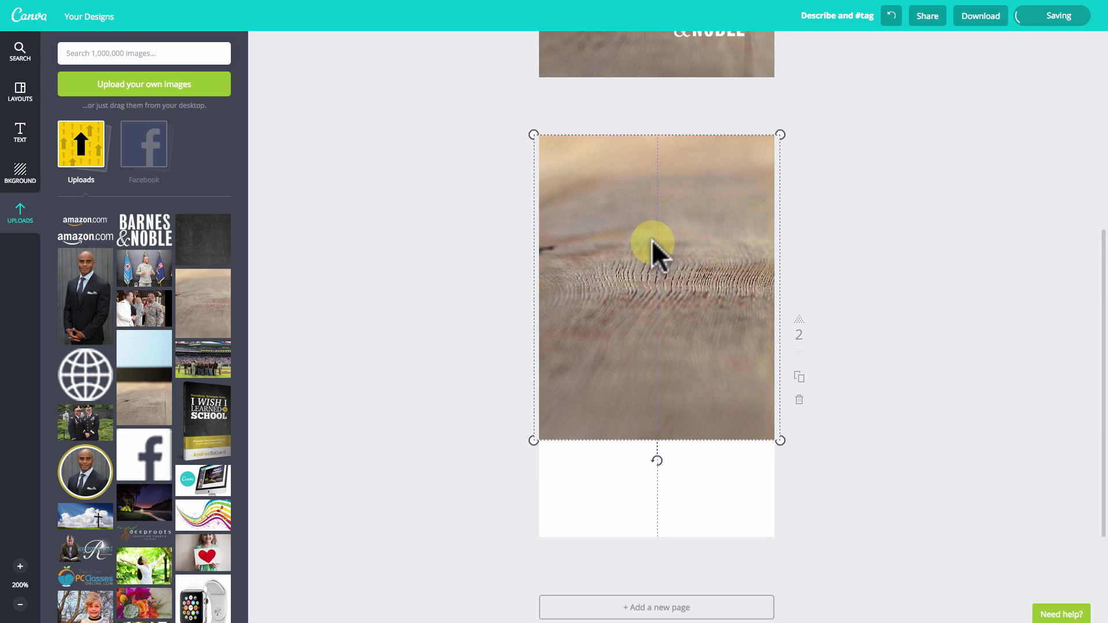
{"action": "left_click", "coordinate": [484, 276]}
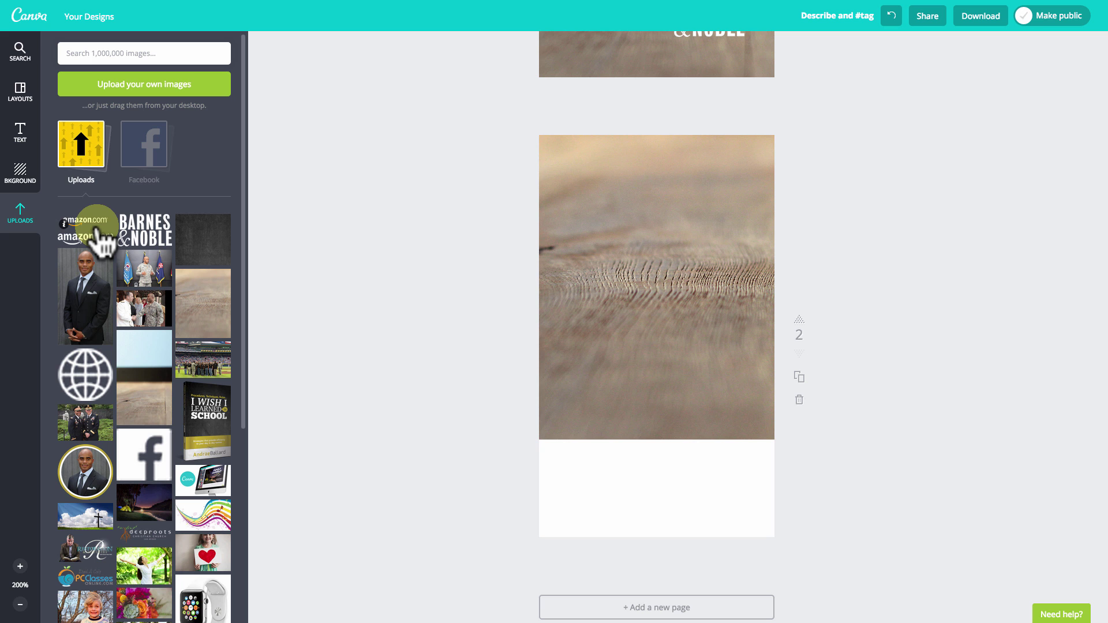
Step: Add a plain circular photo frame to page 2, shrink it to about half the page width and centre it on the upper part
{"action": "left_click", "coordinate": [20, 95]}
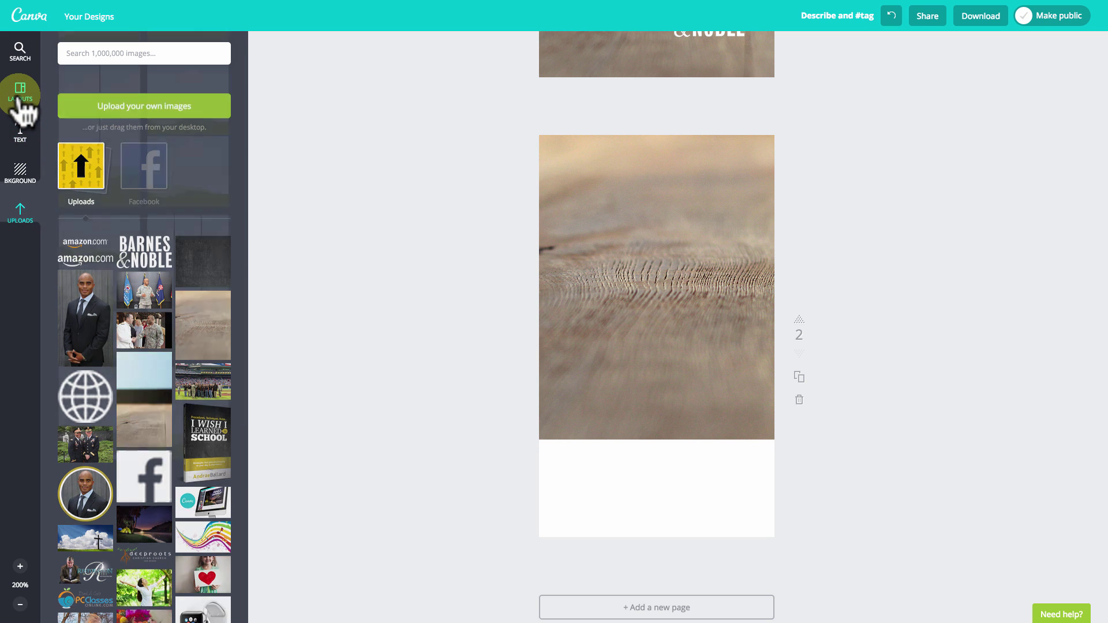
{"action": "left_click", "coordinate": [20, 61]}
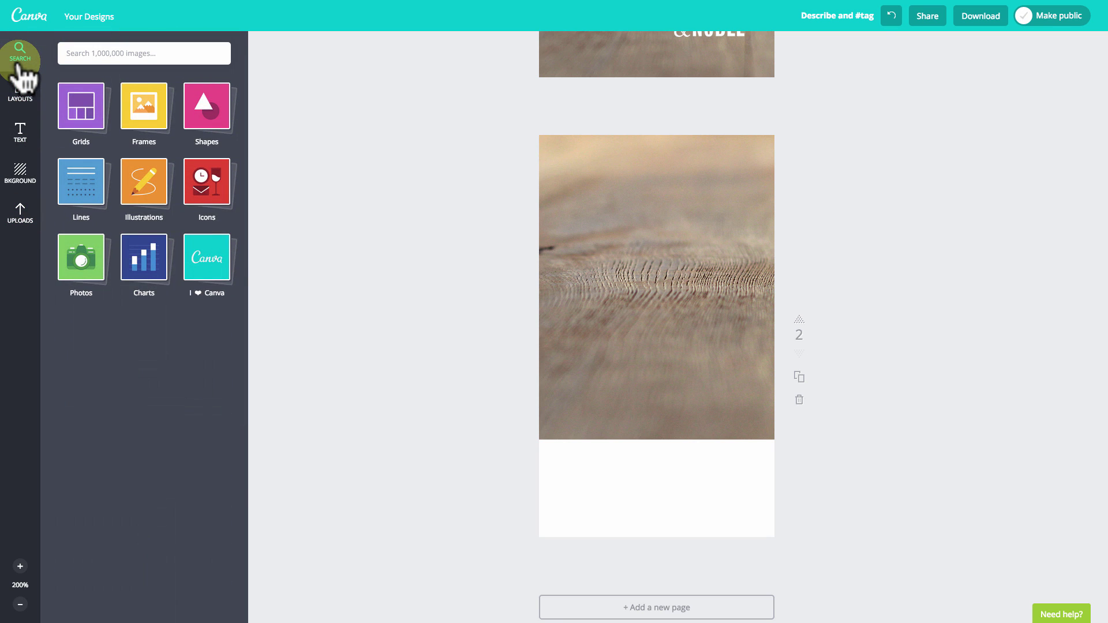
{"action": "left_click", "coordinate": [143, 118]}
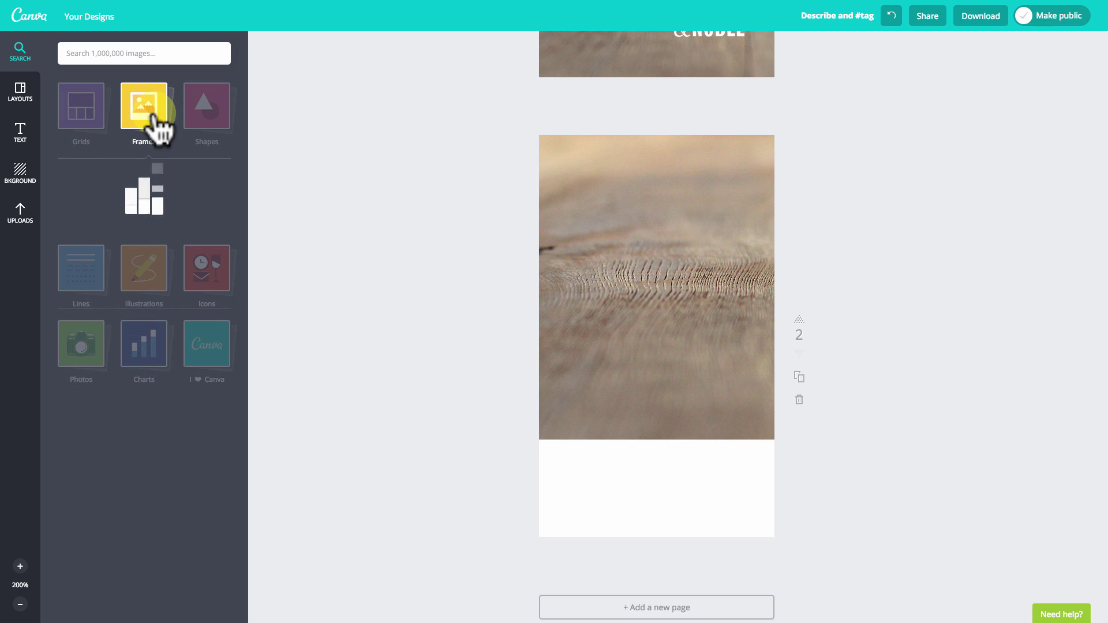
{"action": "scroll", "coordinate": [138, 316], "scroll_direction": "down", "scroll_amount": 5}
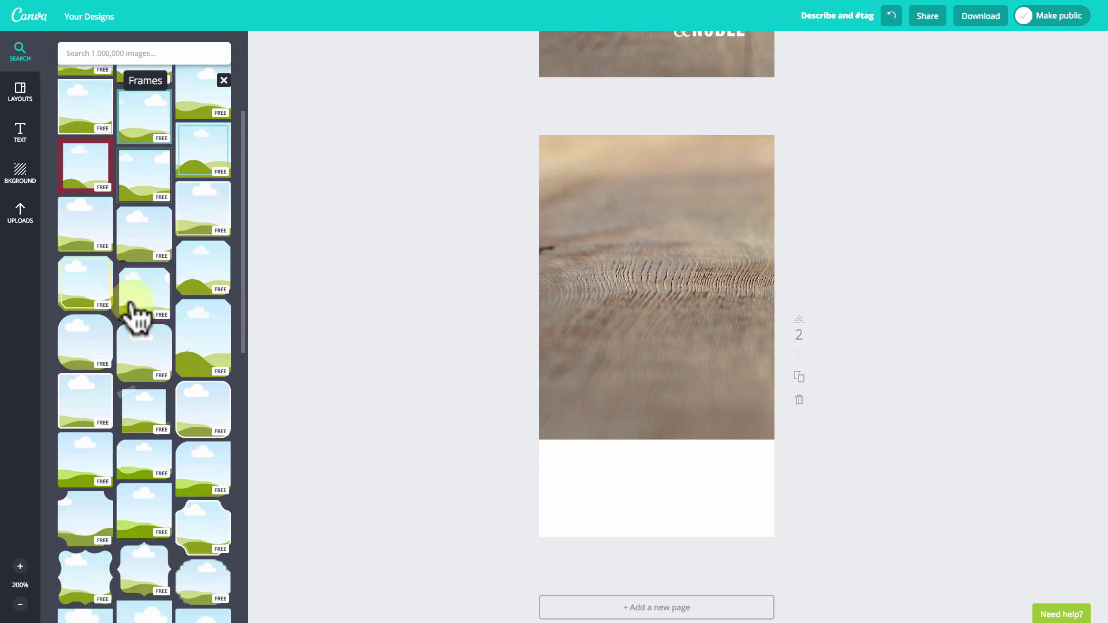
{"action": "scroll", "coordinate": [141, 475], "scroll_direction": "down", "scroll_amount": 4}
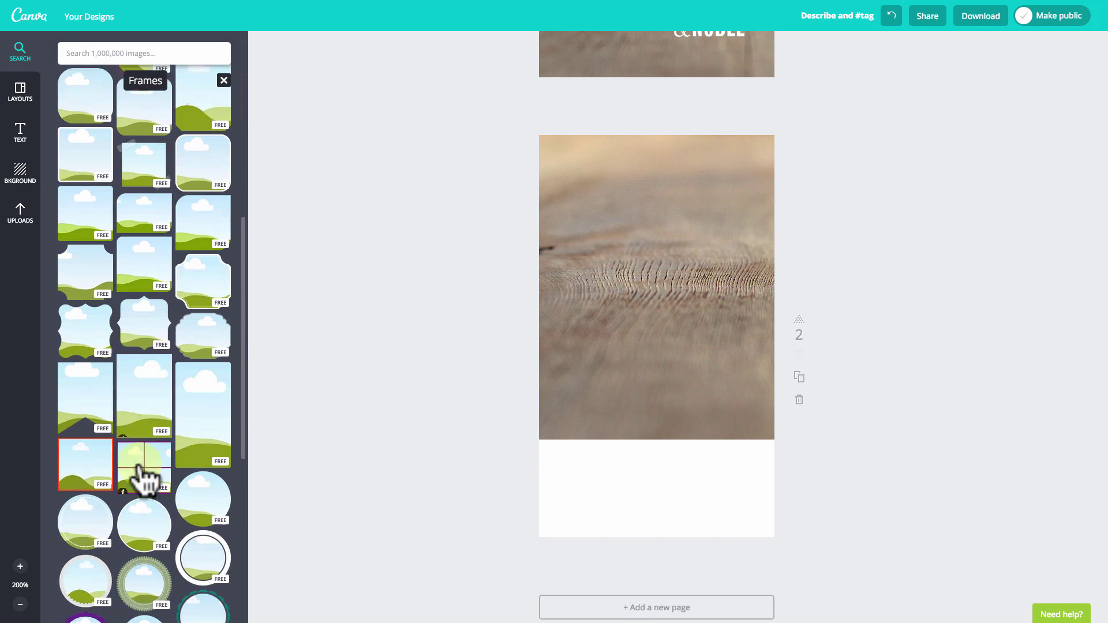
{"action": "left_click", "coordinate": [202, 462]}
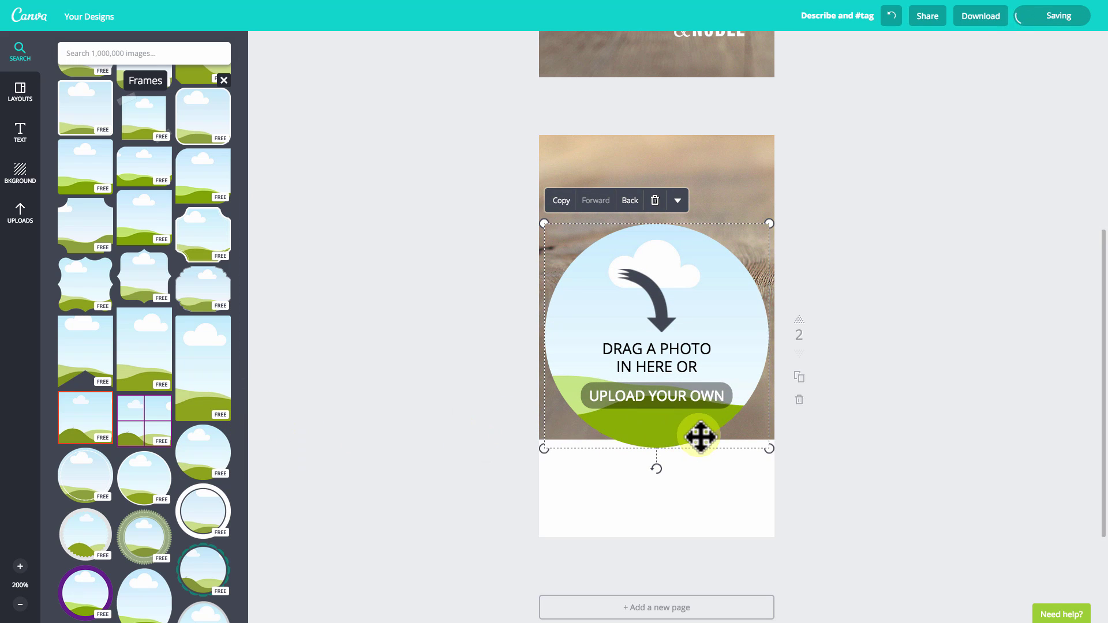
{"action": "left_click_drag", "start_coordinate": [769, 449], "coordinate": [667, 346]}
{"action": "left_click_drag", "start_coordinate": [643, 300], "coordinate": [695, 243]}
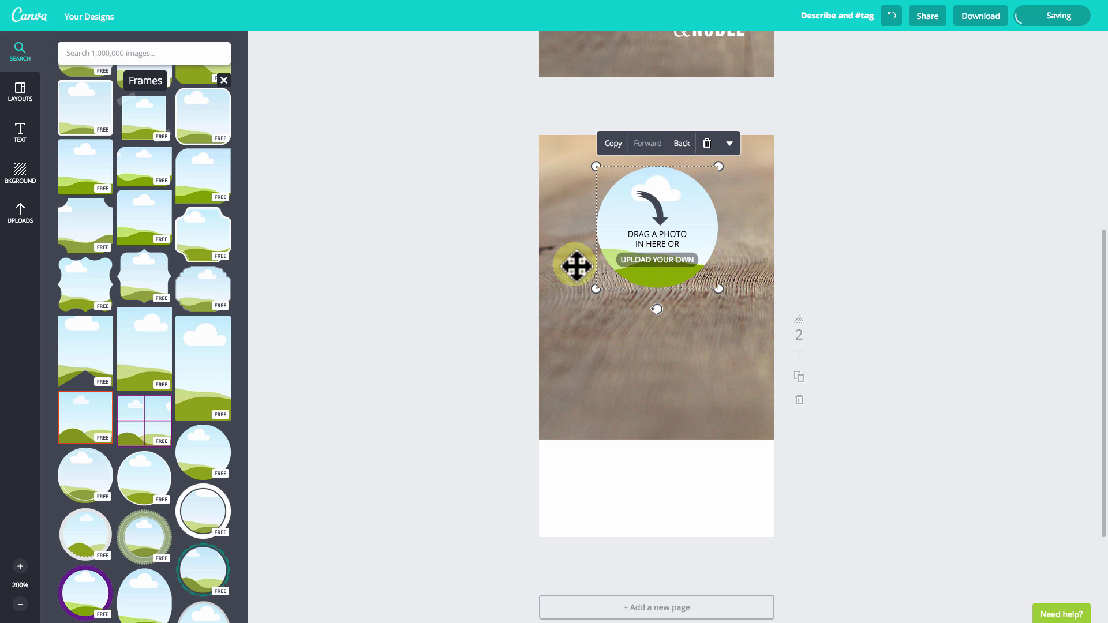
{"action": "left_click", "coordinate": [496, 245]}
Step: Fill the circular frame with the uploaded portrait of the man in a suit and crop it to show his head and shoulders
{"action": "left_click", "coordinate": [23, 215]}
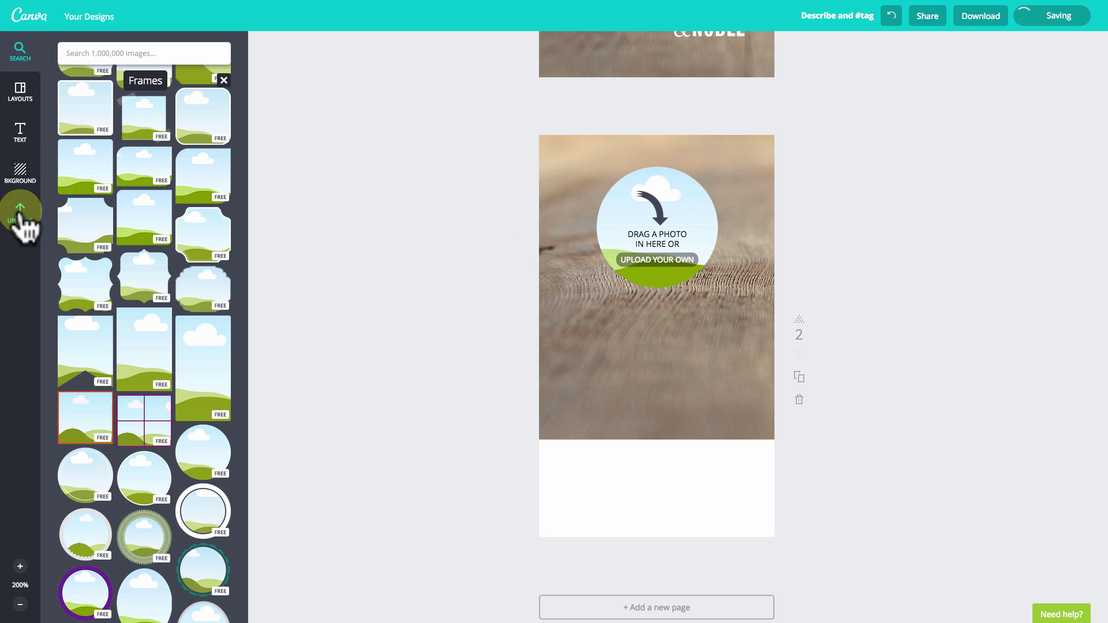
{"action": "left_click_drag", "start_coordinate": [76, 277], "coordinate": [612, 234]}
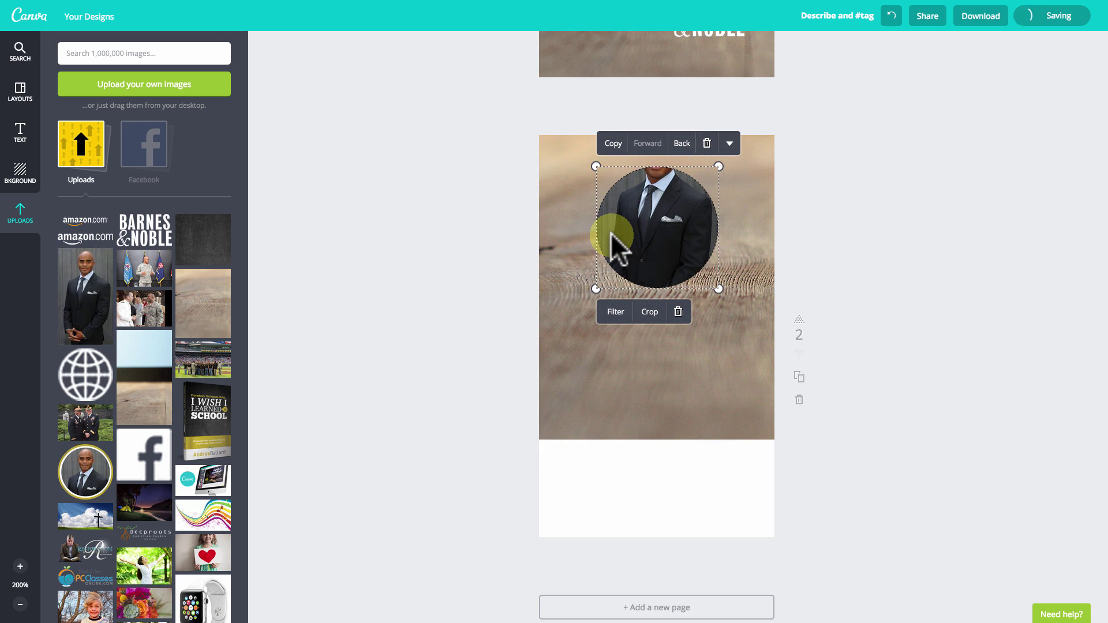
{"action": "left_click", "coordinate": [650, 312]}
{"action": "left_click_drag", "start_coordinate": [648, 257], "coordinate": [651, 303]}
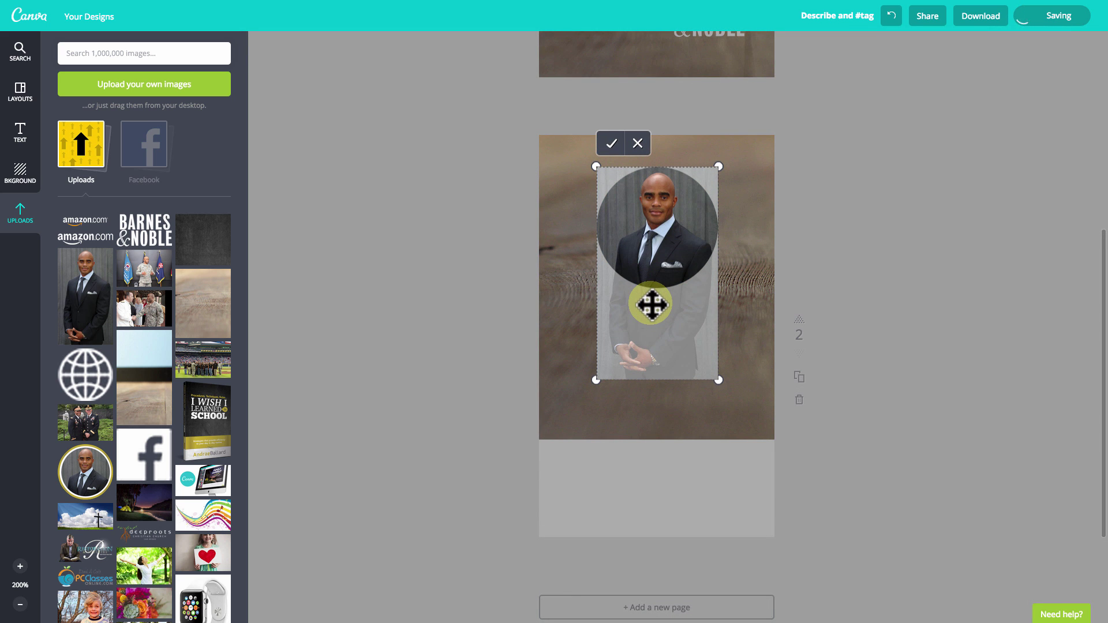
{"action": "left_click", "coordinate": [613, 143]}
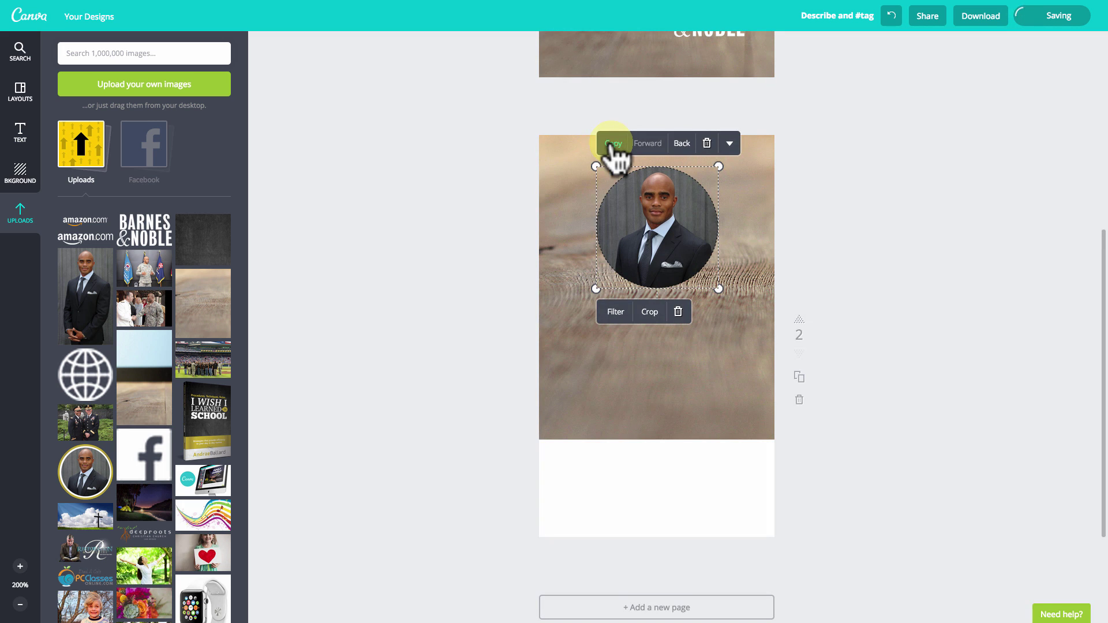
{"action": "left_click", "coordinate": [484, 206]}
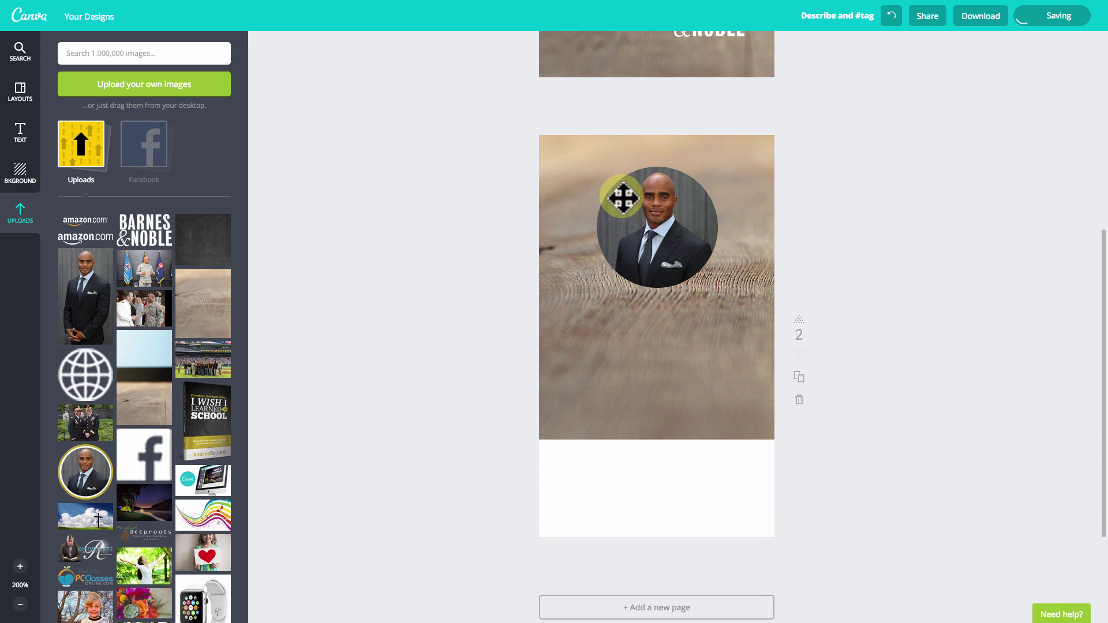
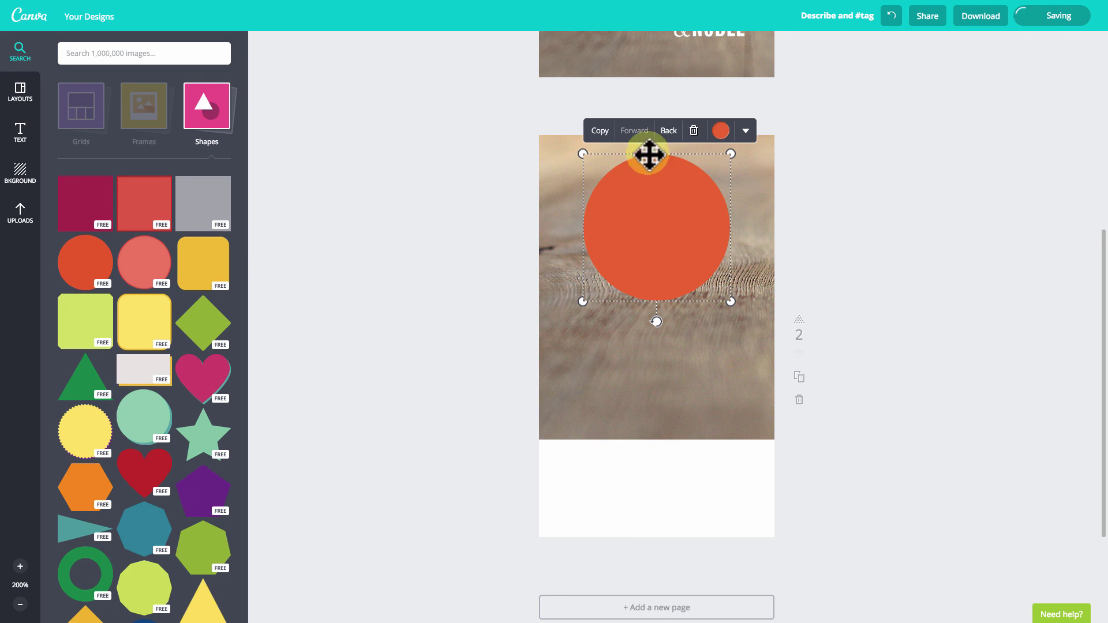
Step: Send the orange circle behind the portrait and shrink it so that only a thin ring surrounds the photo
{"action": "left_click", "coordinate": [668, 128]}
{"action": "left_click_drag", "start_coordinate": [603, 276], "coordinate": [600, 266]}
{"action": "left_click_drag", "start_coordinate": [725, 159], "coordinate": [720, 164]}
{"action": "left_click", "coordinate": [631, 253]}
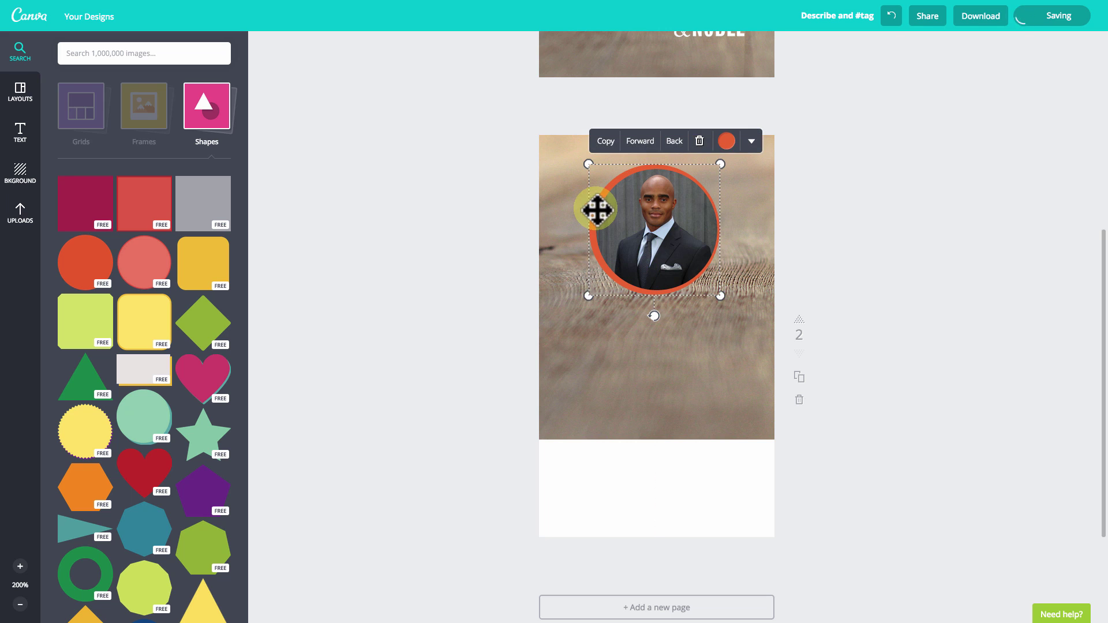
Step: Recolour the ring around the portrait white and adjust its size and position so it surrounds the photo evenly
{"action": "left_click", "coordinate": [729, 140]}
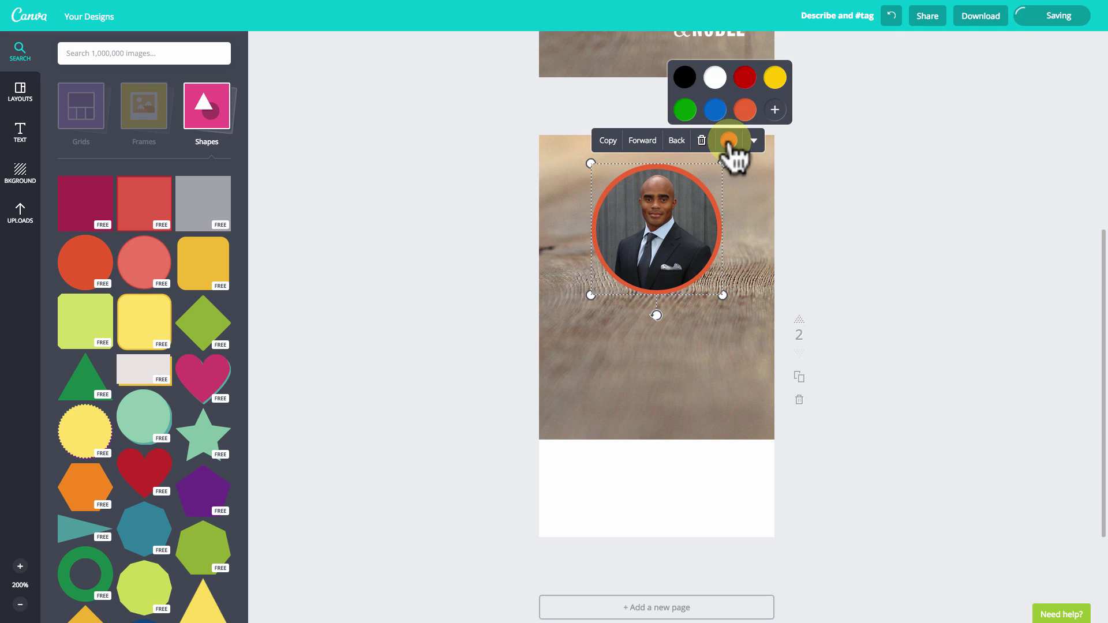
{"action": "left_click", "coordinate": [715, 76]}
{"action": "left_click_drag", "start_coordinate": [593, 163], "coordinate": [589, 164]}
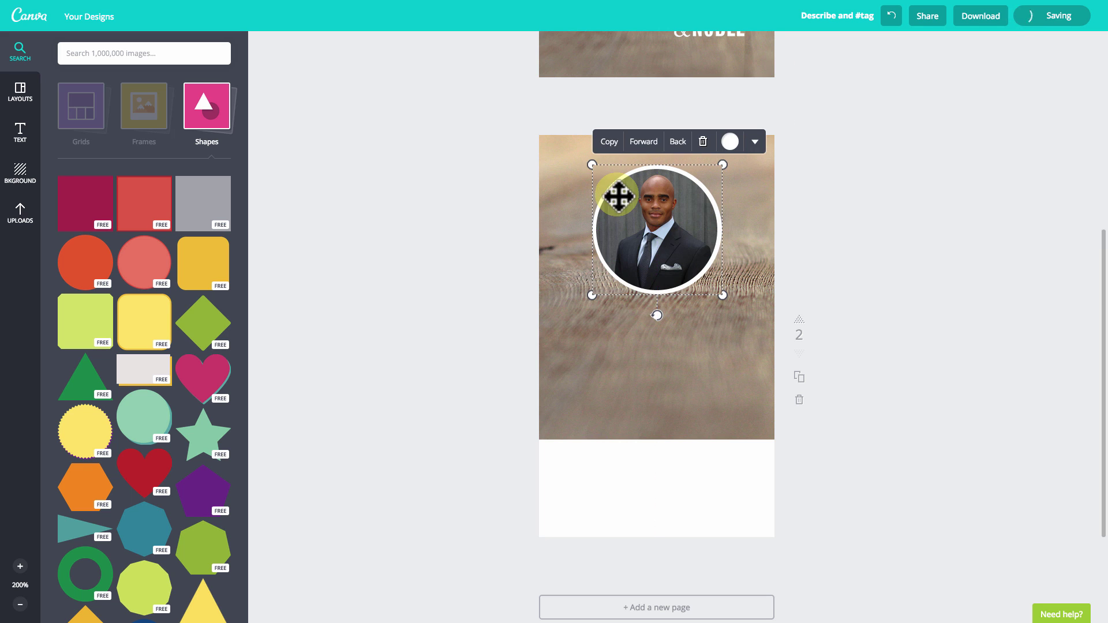
{"action": "left_click", "coordinate": [592, 236]}
{"action": "left_click", "coordinate": [593, 238]}
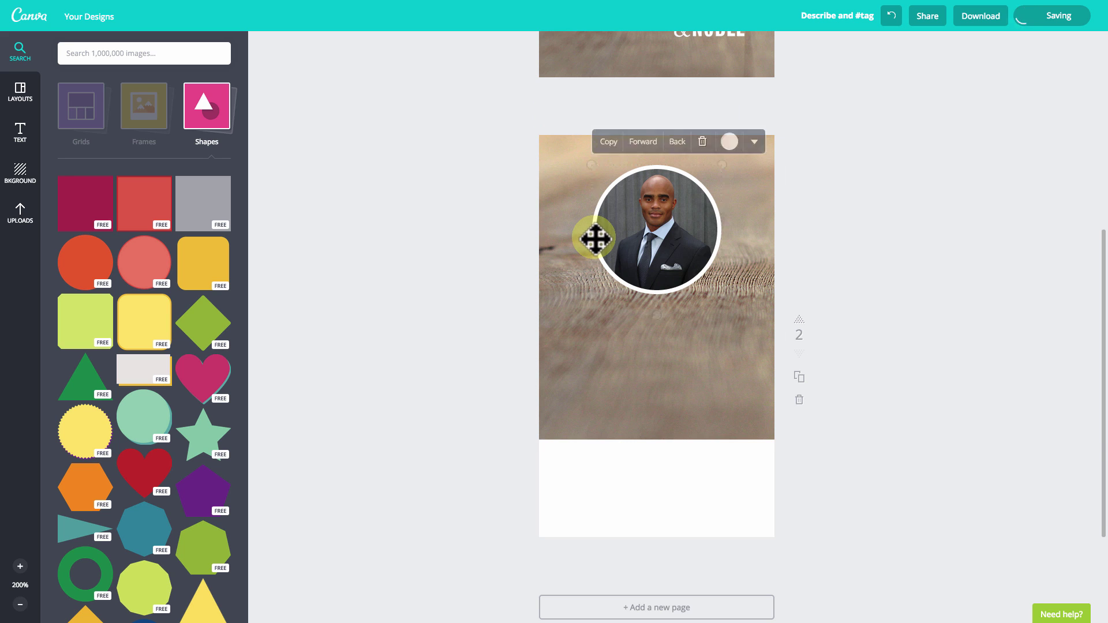
Step: Duplicate the white circle and recolour the copy with the custom colour code c0a82f
{"action": "left_click", "coordinate": [603, 193]}
{"action": "left_click", "coordinate": [611, 143]}
{"action": "left_click", "coordinate": [764, 176]}
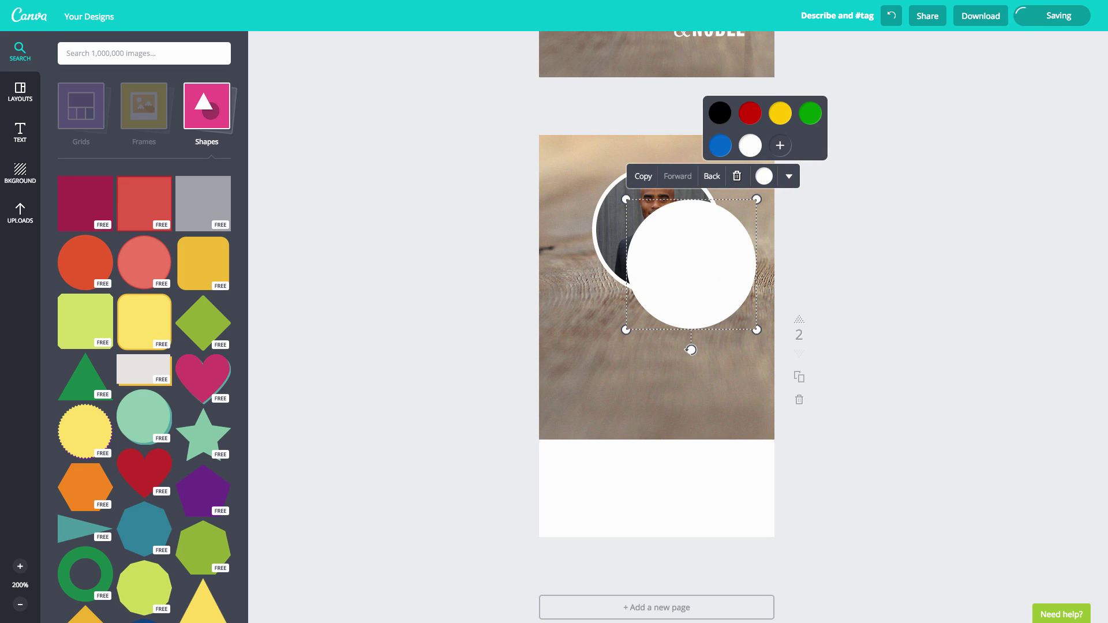
{"action": "left_click", "coordinate": [779, 146]}
{"action": "left_click", "coordinate": [857, 296]}
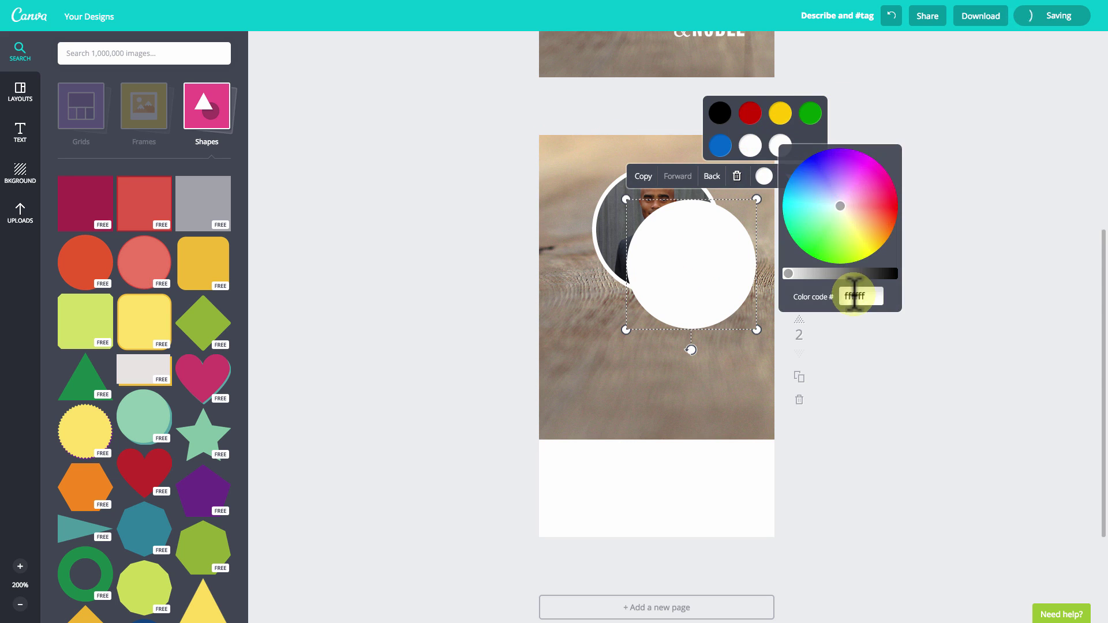
{"action": "type", "text": "c0a82f"}
{"action": "left_click", "coordinate": [708, 292]}
Step: Send the gold circle behind the white ring, enlarge it slightly and centre it as an outer border around the portrait
{"action": "left_click", "coordinate": [712, 176]}
{"action": "left_click_drag", "start_coordinate": [625, 199], "coordinate": [620, 193]}
{"action": "left_click_drag", "start_coordinate": [733, 270], "coordinate": [700, 259]}
{"action": "left_click_drag", "start_coordinate": [588, 168], "coordinate": [588, 165]}
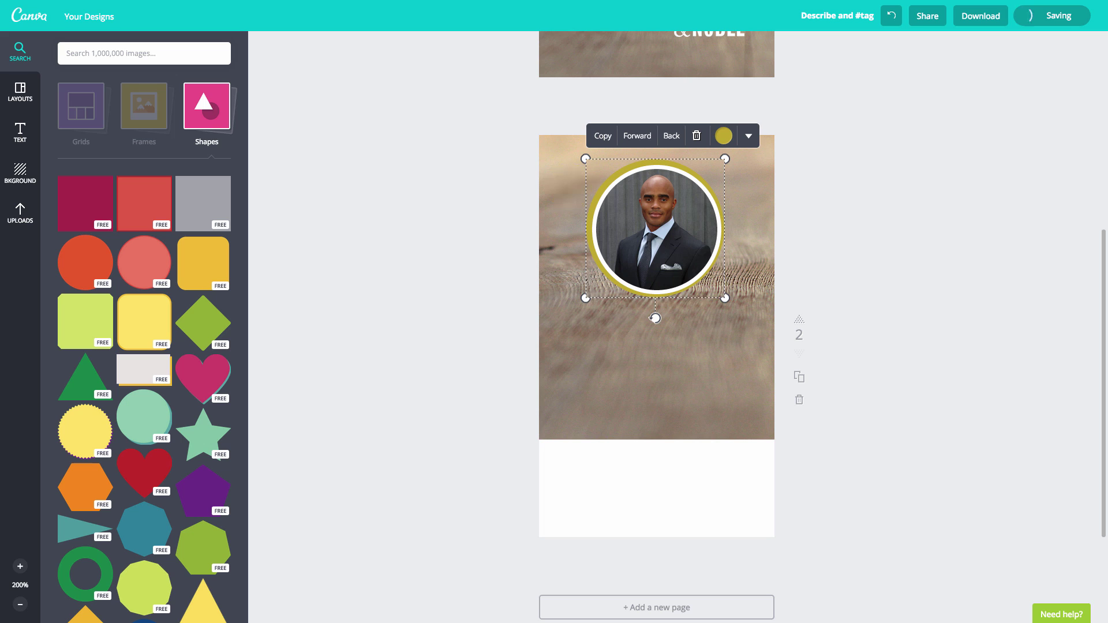
{"action": "left_click", "coordinate": [478, 200]}
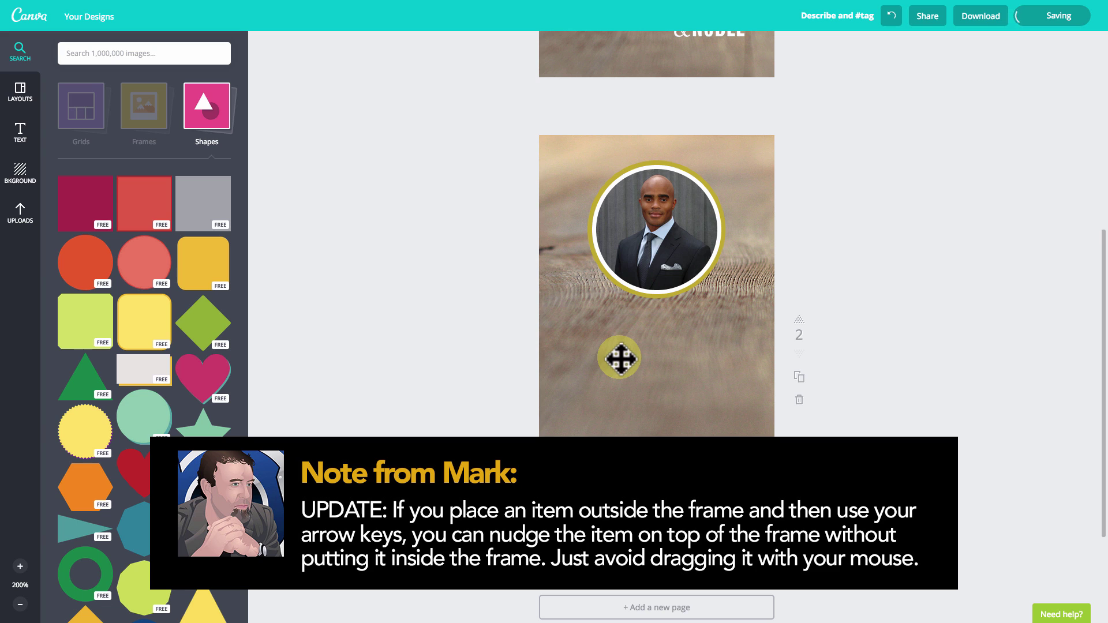
{"action": "left_click_drag", "start_coordinate": [614, 345], "coordinate": [639, 376]}
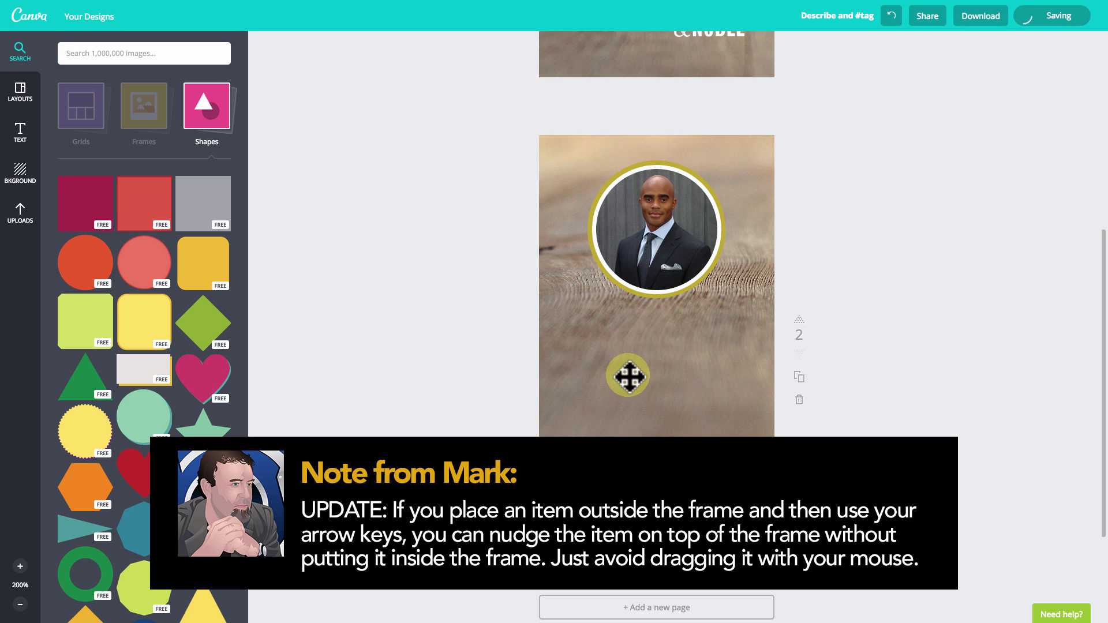
{"action": "left_click_drag", "start_coordinate": [629, 376], "coordinate": [567, 384]}
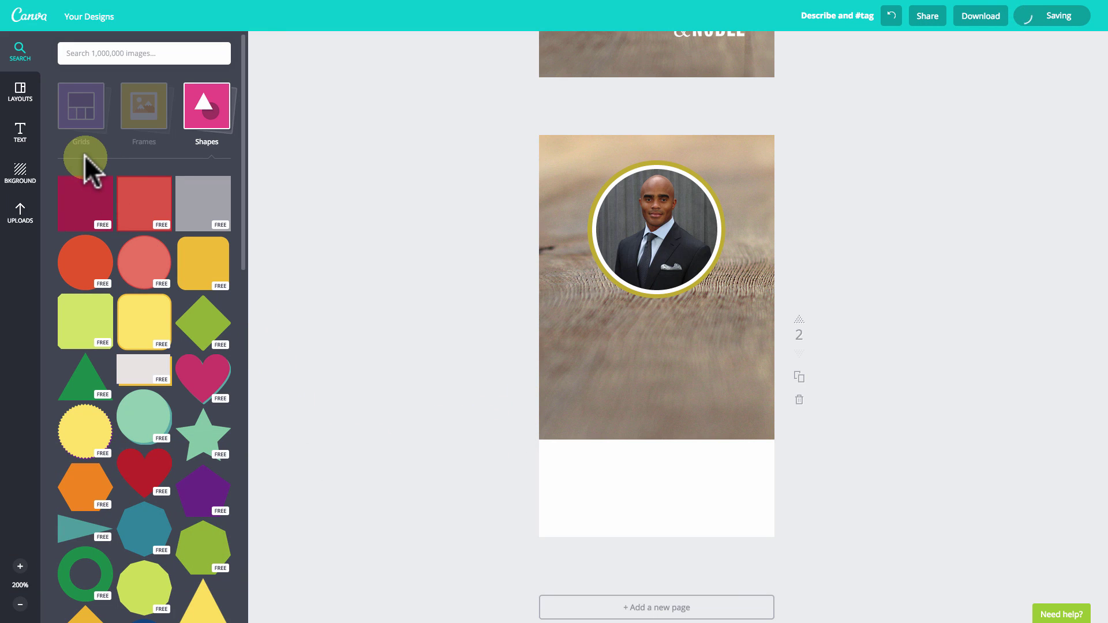
Step: Add a rectangular landscape photo frame to page 2, shrink it and duplicate it into an evenly spaced row of four across the white bottom area
{"action": "left_click", "coordinate": [153, 131]}
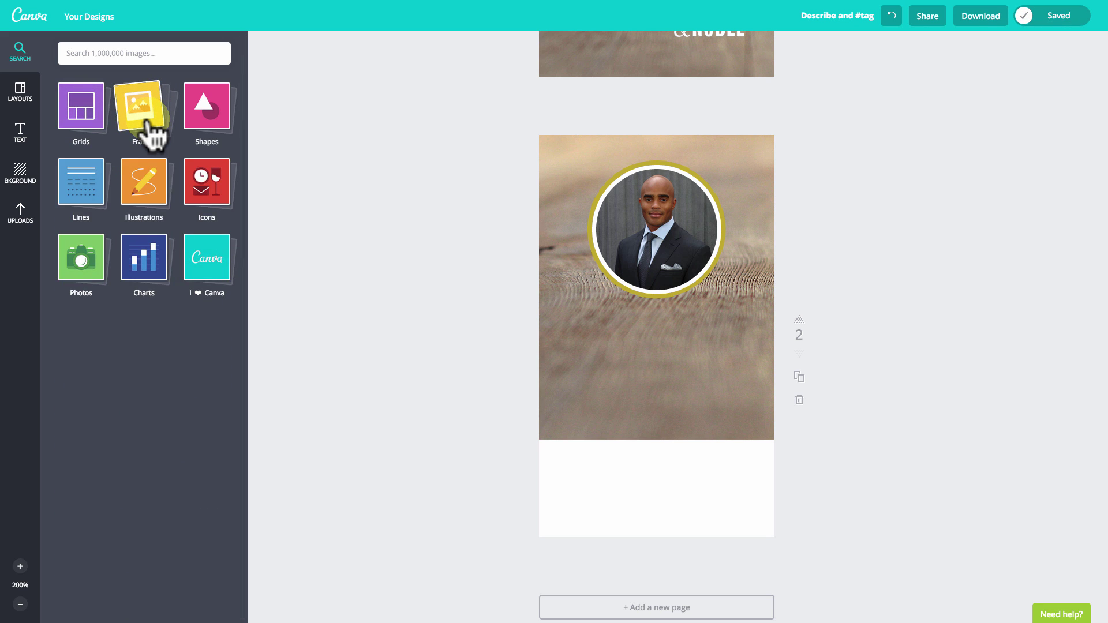
{"action": "left_click", "coordinate": [151, 130]}
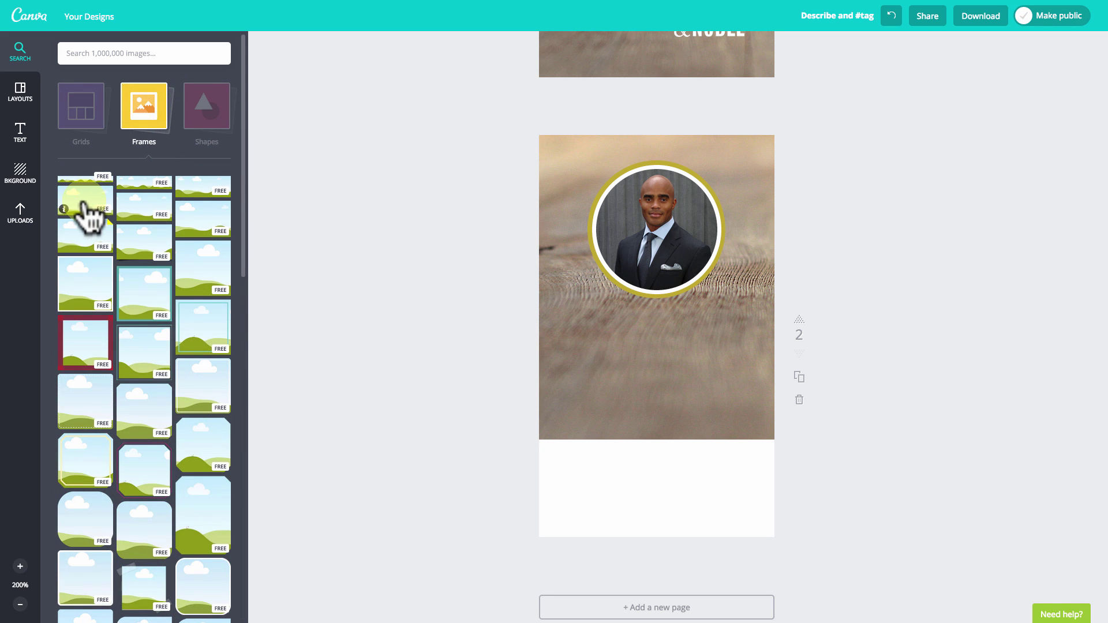
{"action": "left_click_drag", "start_coordinate": [85, 206], "coordinate": [647, 406]}
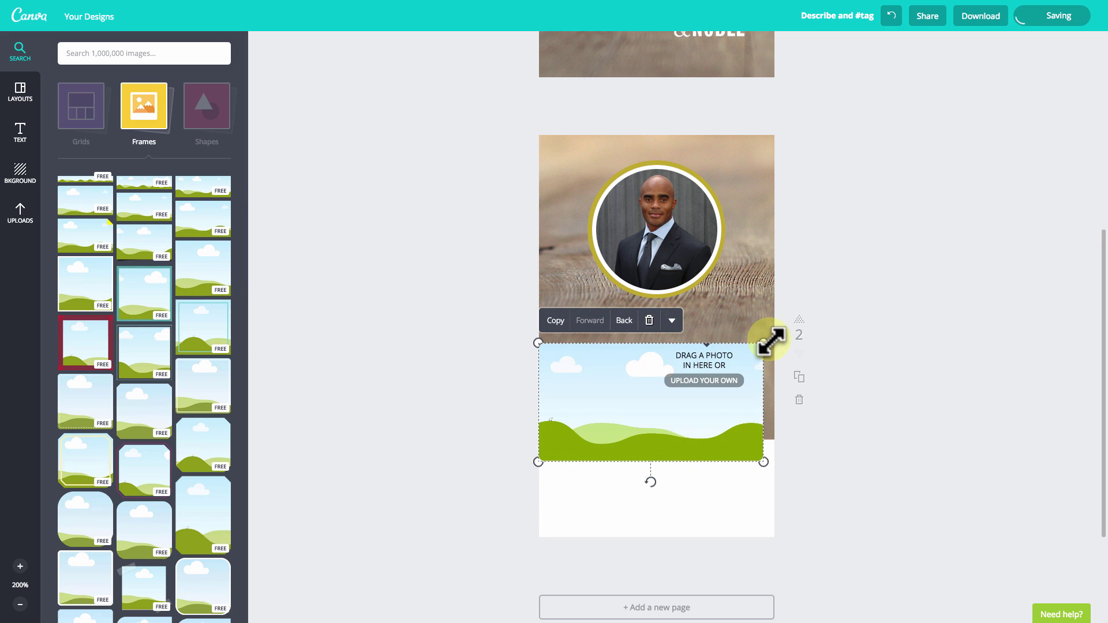
{"action": "left_click_drag", "start_coordinate": [769, 342], "coordinate": [686, 484]}
{"action": "left_click", "coordinate": [605, 449]}
{"action": "left_click", "coordinate": [660, 531]}
{"action": "left_click_drag", "start_coordinate": [660, 531], "coordinate": [753, 488]}
{"action": "left_click", "coordinate": [536, 448]}
{"action": "left_click_drag", "start_coordinate": [862, 455], "coordinate": [440, 524]}
{"action": "left_click_drag", "start_coordinate": [569, 492], "coordinate": [566, 497]}
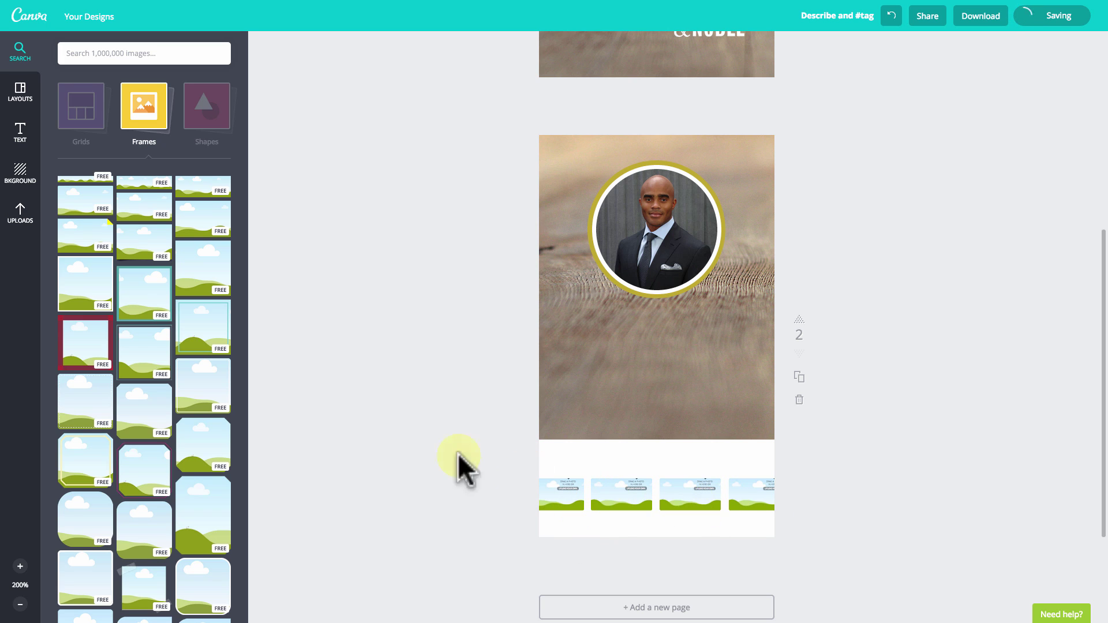
Step: Fill the leftmost small frame in the bottom row with the uploaded photo of people greeting a uniformed soldier
{"action": "left_click", "coordinate": [36, 211]}
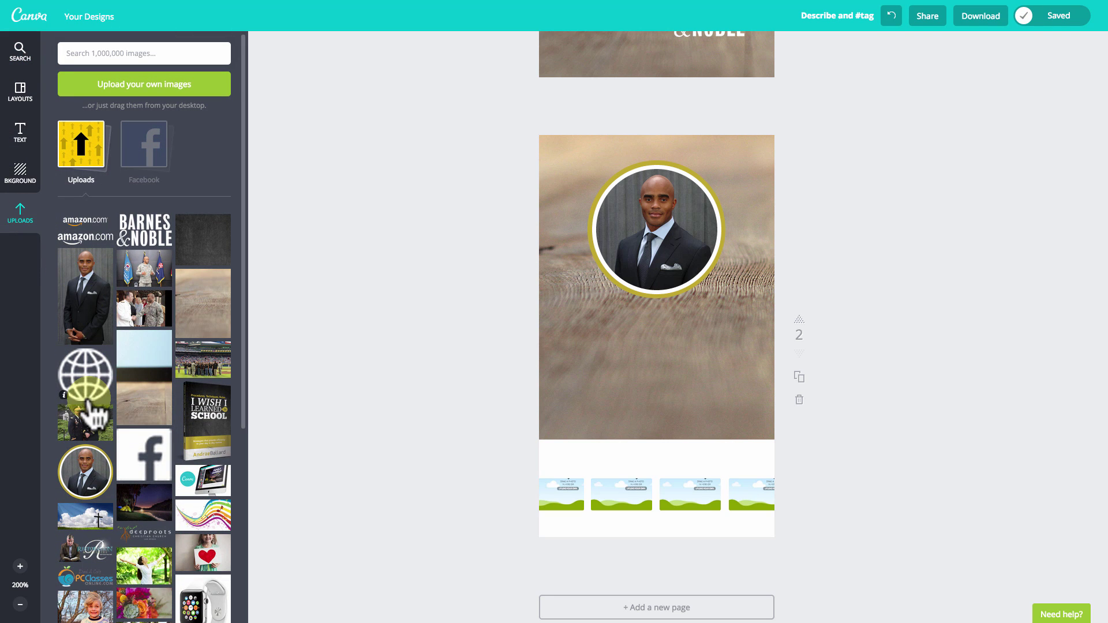
{"action": "left_click_drag", "start_coordinate": [128, 309], "coordinate": [525, 489]}
{"action": "left_click", "coordinate": [497, 475]}
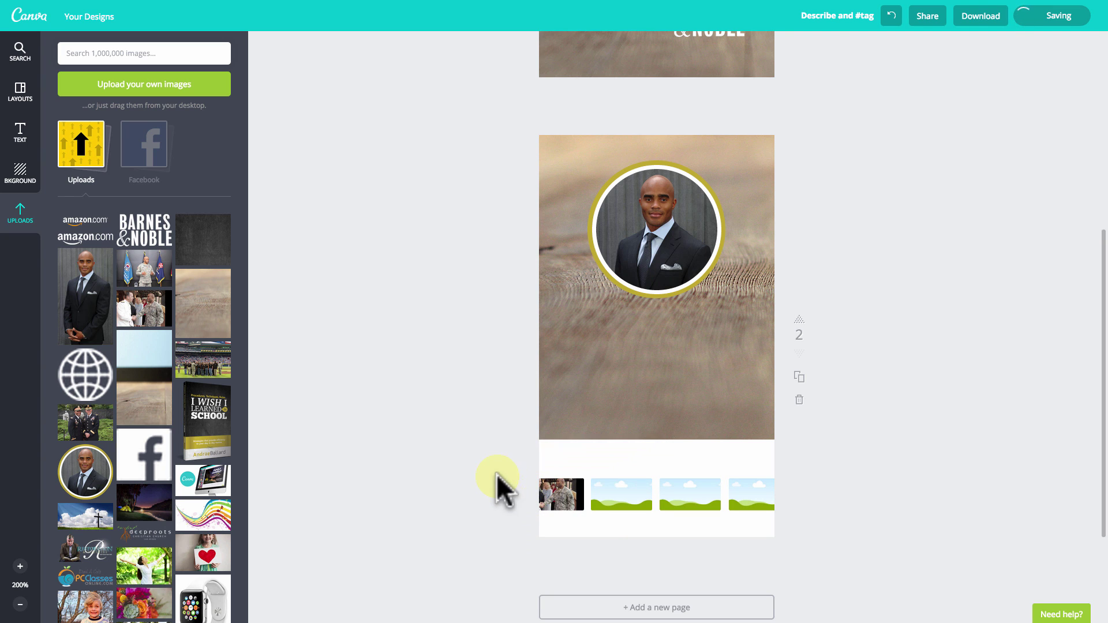
Step: Fill the three remaining small frames with the uploaded photos of the soldier speaking, the stadium group and the two officers in dress uniform
{"action": "left_click_drag", "start_coordinate": [144, 272], "coordinate": [568, 484]}
{"action": "left_click_drag", "start_coordinate": [188, 369], "coordinate": [687, 487]}
{"action": "left_click_drag", "start_coordinate": [92, 427], "coordinate": [762, 512]}
{"action": "left_click", "coordinate": [451, 465]}
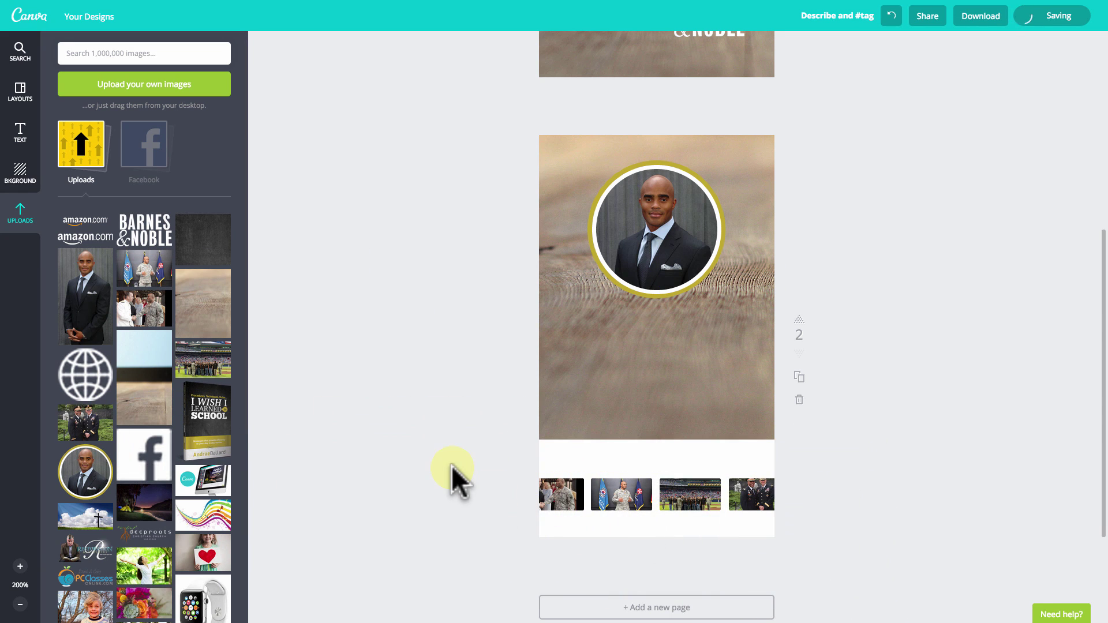
Step: Add a square shape to page 2 and stretch it across the full card width over the row of photos
{"action": "left_click", "coordinate": [20, 52]}
{"action": "left_click", "coordinate": [193, 128]}
{"action": "left_click", "coordinate": [88, 212]}
{"action": "left_click_drag", "start_coordinate": [656, 222], "coordinate": [523, 431]}
{"action": "left_click_drag", "start_coordinate": [769, 430], "coordinate": [791, 431]}
{"action": "left_click_drag", "start_coordinate": [735, 430], "coordinate": [734, 501]}
Step: Send the shape behind the photo row, recolour it gold and trim it to a narrow band bordering the photos
{"action": "left_click", "coordinate": [628, 454]}
{"action": "left_click", "coordinate": [660, 454]}
{"action": "left_click", "coordinate": [647, 390]}
{"action": "left_click_drag", "start_coordinate": [655, 477], "coordinate": [655, 515]}
{"action": "left_click", "coordinate": [482, 501]}
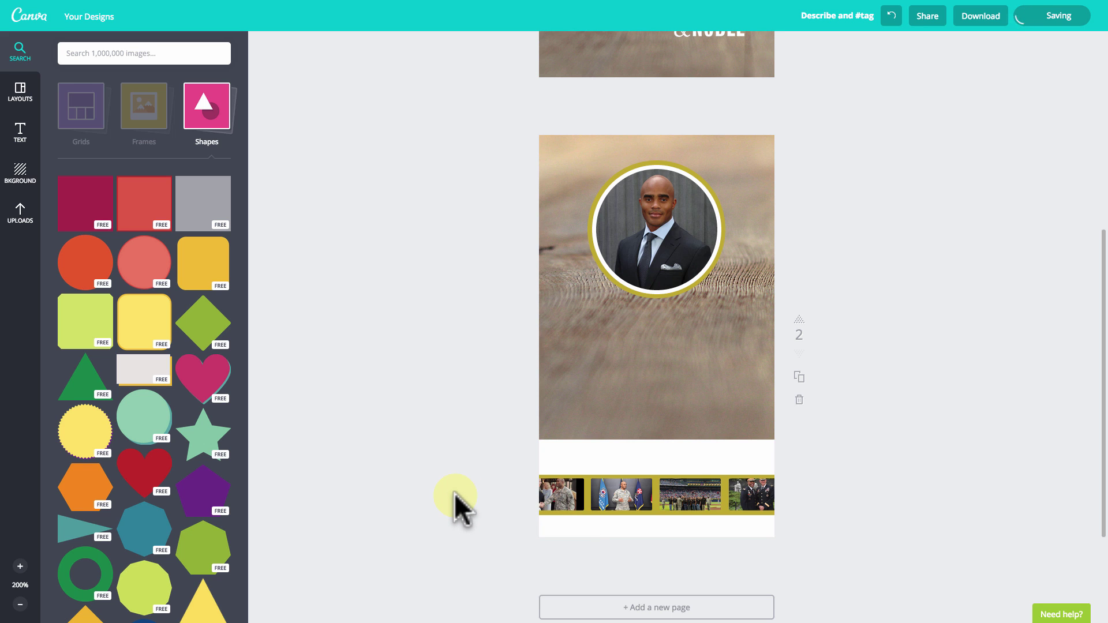
Step: Add a body text box to page 2 and enter the author's full name
{"action": "left_click", "coordinate": [19, 133]}
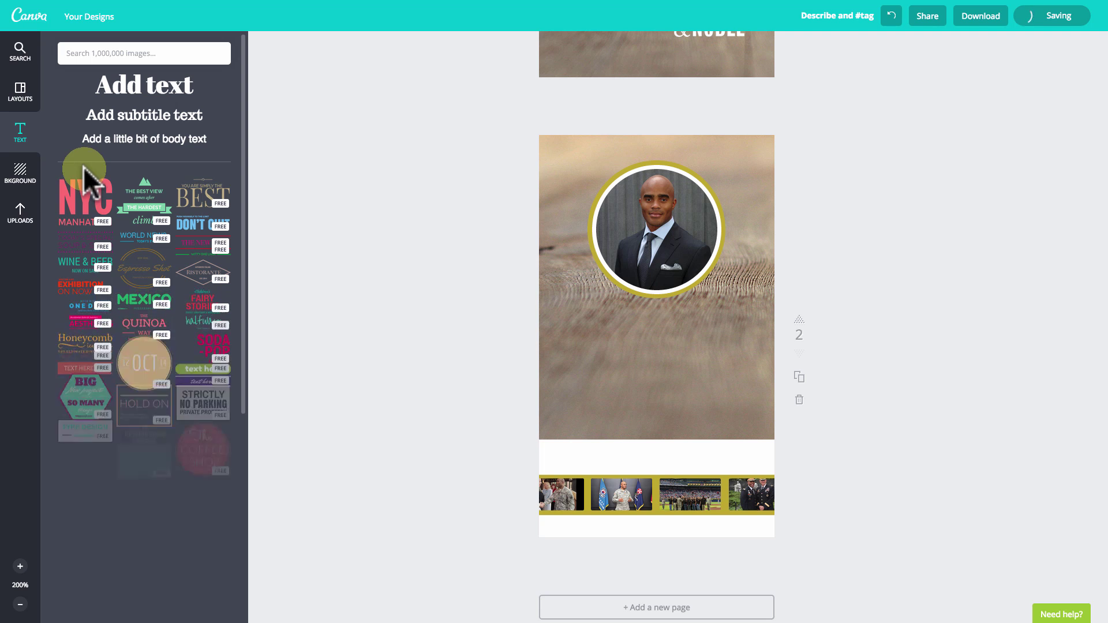
{"action": "left_click", "coordinate": [81, 203]}
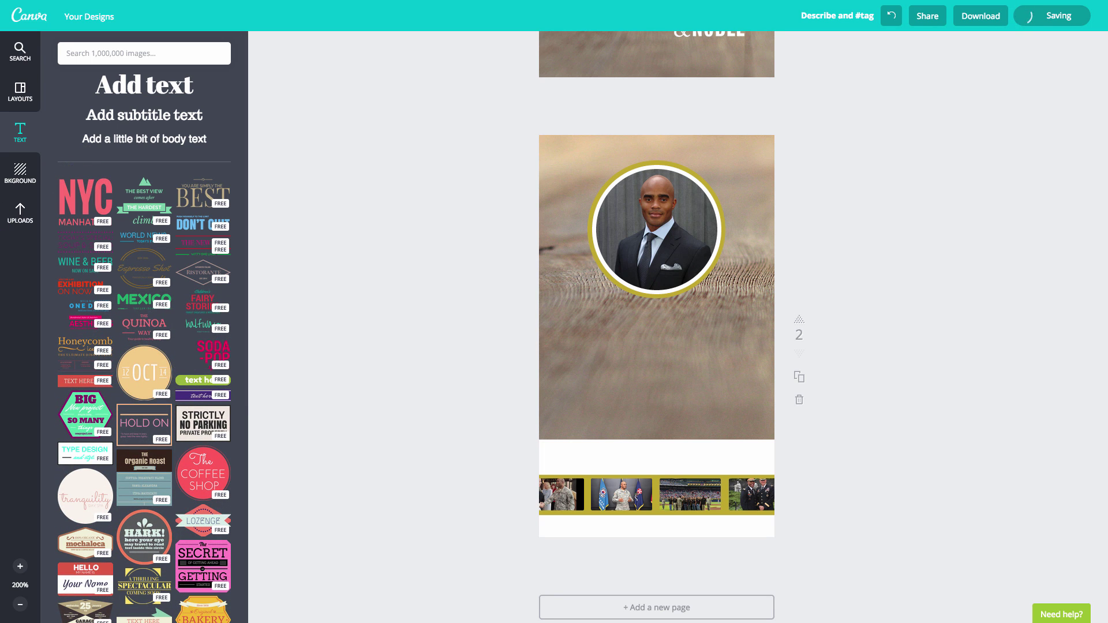
{"action": "left_click", "coordinate": [122, 138]}
{"action": "left_click", "coordinate": [554, 312]}
{"action": "left_click", "coordinate": [641, 352]}
{"action": "type", "text": "Andrae"}
Step: Make the name text white and bold and place it centred directly below the portrait
{"action": "left_click", "coordinate": [699, 312]}
{"action": "left_click", "coordinate": [651, 312]}
{"action": "left_click", "coordinate": [657, 282]}
{"action": "left_click", "coordinate": [699, 312]}
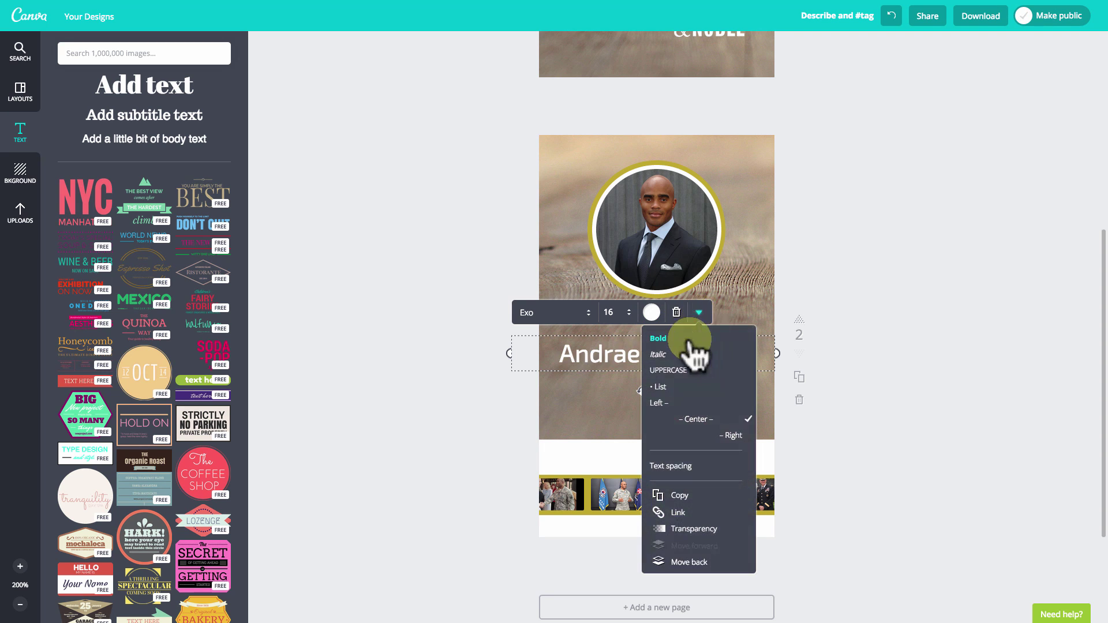
{"action": "left_click", "coordinate": [695, 341]}
{"action": "left_click_drag", "start_coordinate": [573, 376], "coordinate": [608, 323]}
Step: Add a body text box listing "• West Point Graduate", "• Army Ranger", "• Combat Veteran of Iraq and Afghanistan" and "• Guest Speaker/Lecturer"
{"action": "left_click", "coordinate": [145, 139]}
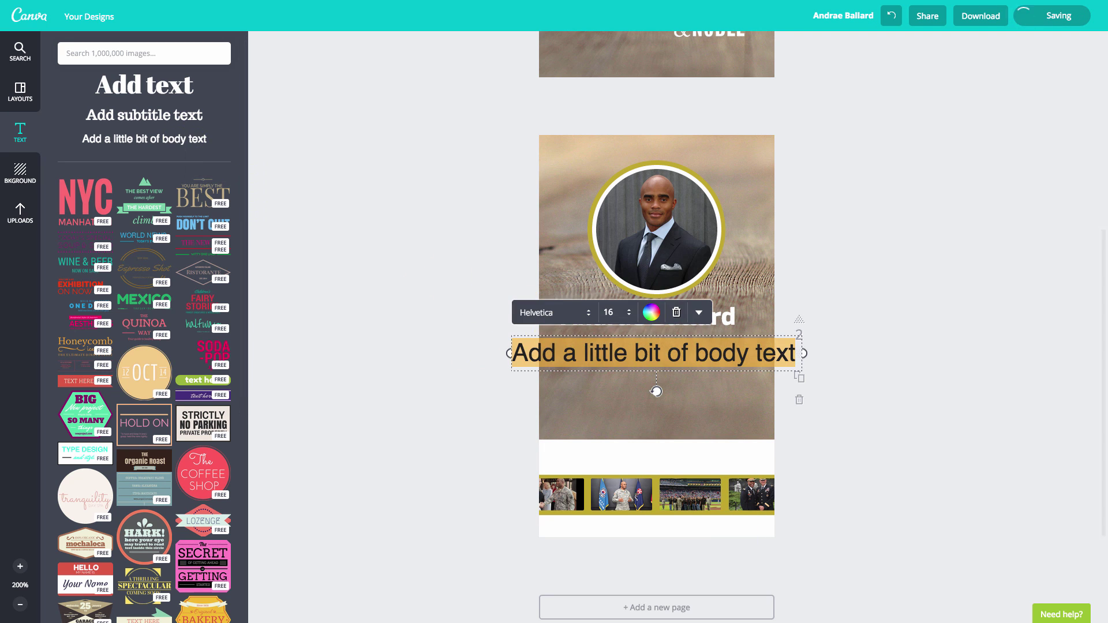
{"action": "left_click", "coordinate": [594, 352]}
{"action": "type", "text": "• West Point Graduate • Army Ranger • Combat Veteran of Iraq and Afghanistan • Guest Speaker/Lecturer"}
Step: Set the bullet list to the Exo font at size 8 and place it under the author's name
{"action": "key", "text": "ctrl+a"}
{"action": "left_click", "coordinate": [582, 312]}
{"action": "scroll", "coordinate": [556, 218], "scroll_direction": "up", "scroll_amount": 4}
{"action": "left_click", "coordinate": [556, 219]}
{"action": "left_click", "coordinate": [608, 312]}
{"action": "left_click", "coordinate": [621, 371]}
{"action": "left_click_drag", "start_coordinate": [556, 392], "coordinate": [623, 388]}
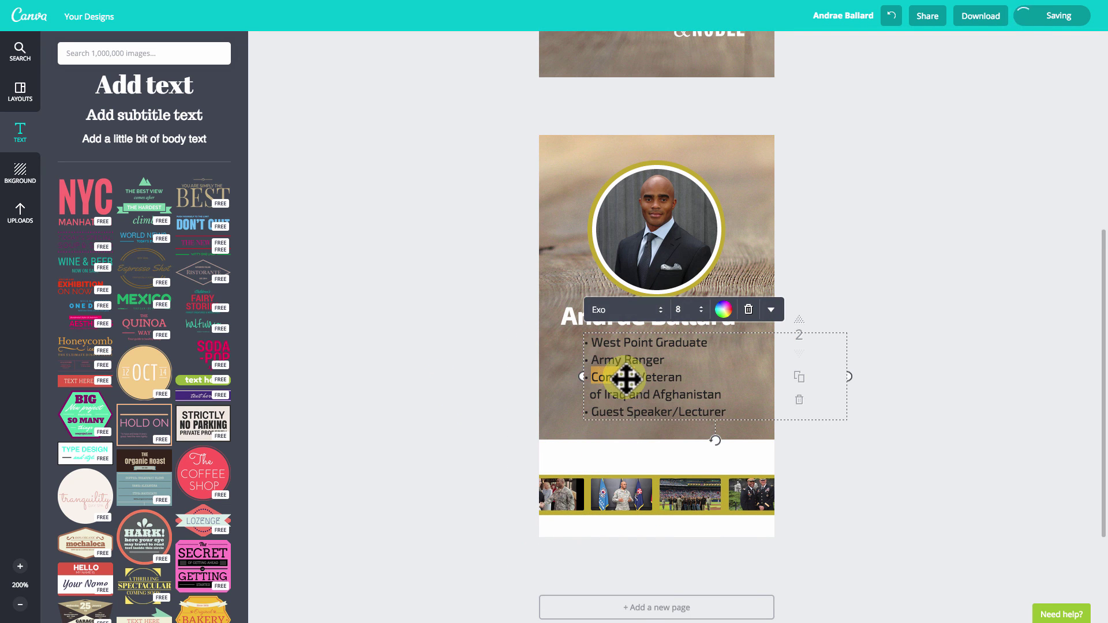
Step: Recolour the whole bullet list with the gold used for the portrait border
{"action": "key", "text": "ctrl+a"}
{"action": "left_click", "coordinate": [723, 310]}
{"action": "left_click", "coordinate": [496, 381]}
{"action": "left_click", "coordinate": [600, 375]}
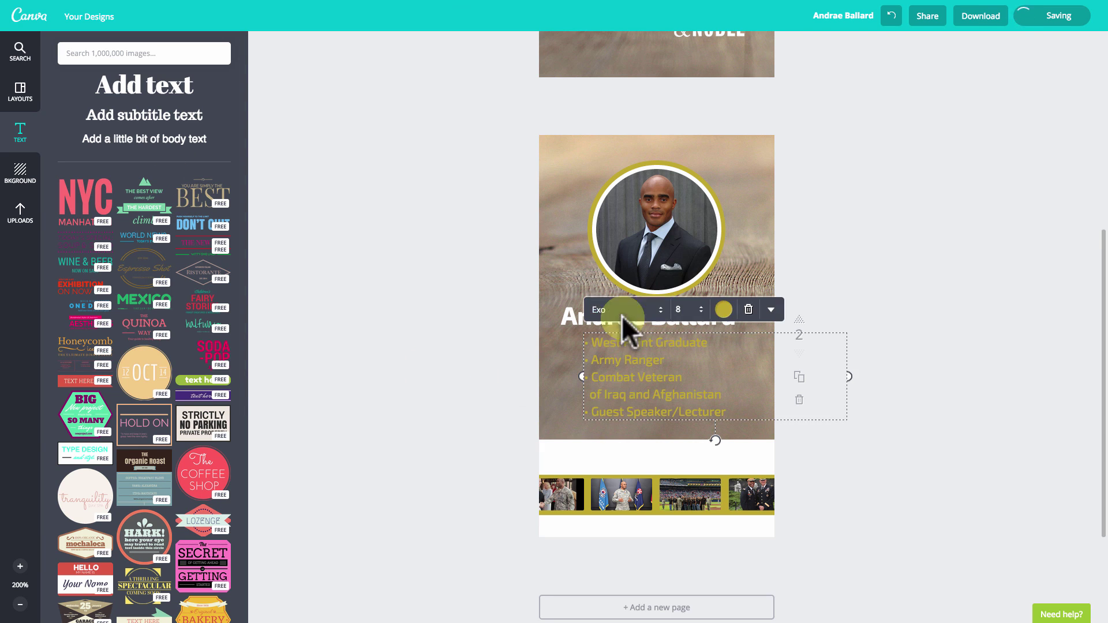
Step: Duplicate the bullet list as white text with the author's website and Facebook handle on two lines, placed above the photo row
{"action": "left_click", "coordinate": [771, 310]}
{"action": "left_click", "coordinate": [752, 493]}
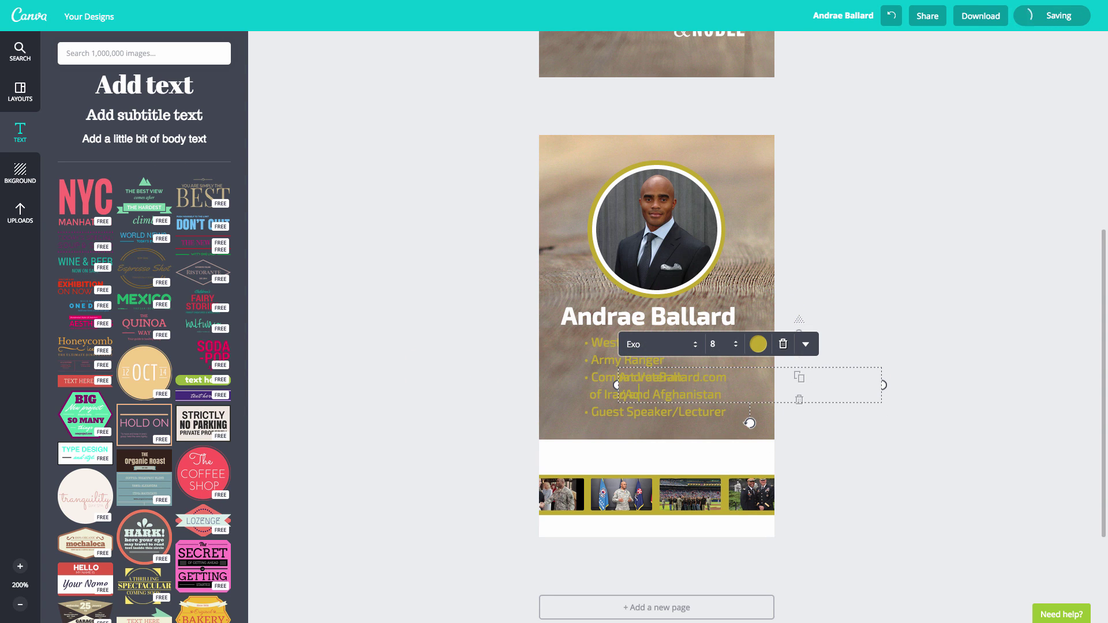
{"action": "left_click_drag", "start_coordinate": [751, 394], "coordinate": [700, 427]}
{"action": "left_click", "coordinate": [741, 401]}
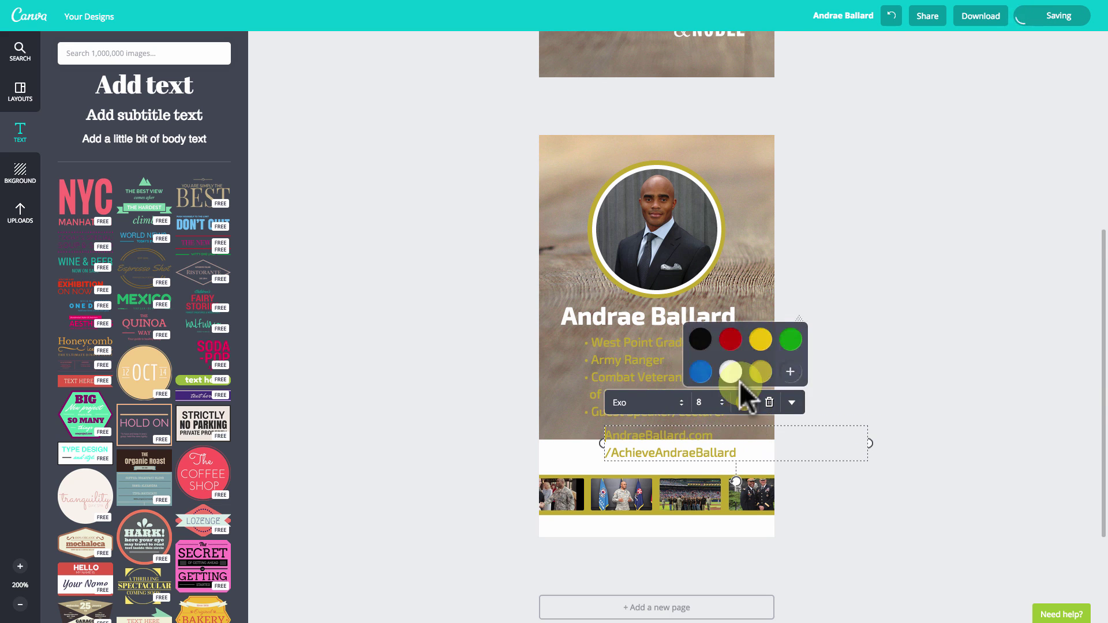
{"action": "left_click", "coordinate": [732, 369]}
{"action": "left_click", "coordinate": [885, 395]}
Step: Place the uploaded globe icon at small size just before the website address
{"action": "left_click", "coordinate": [21, 214]}
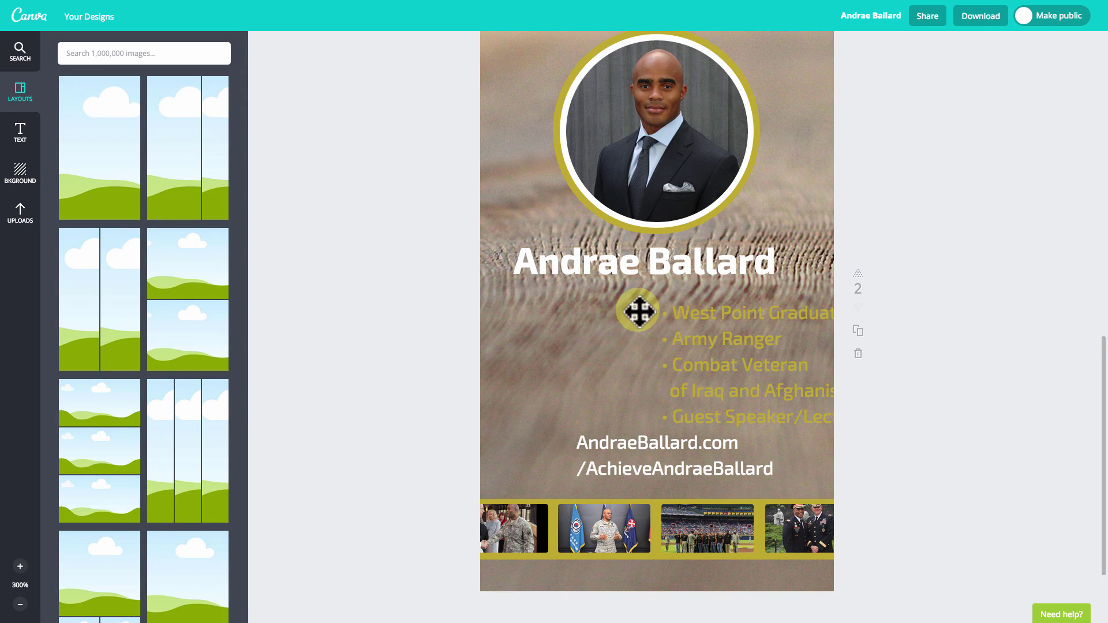
{"action": "left_click", "coordinate": [567, 443]}
{"action": "left_click_drag", "start_coordinate": [566, 442], "coordinate": [564, 440]}
{"action": "scroll", "coordinate": [564, 440], "scroll_direction": "down", "scroll_amount": 1}
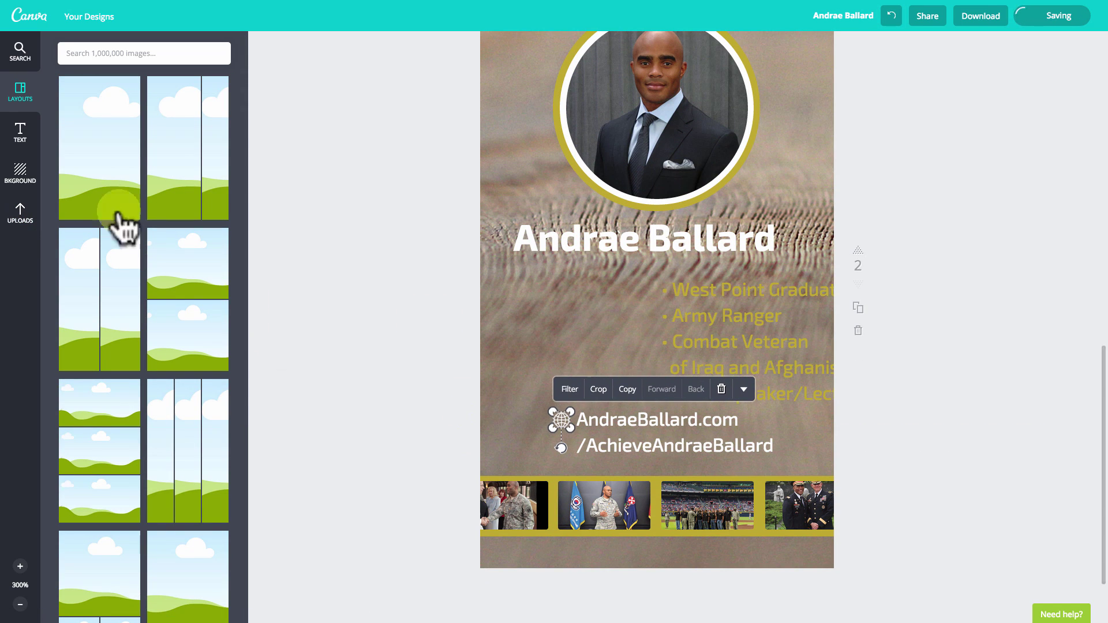
Step: Place the uploaded Facebook icon before the handle line and move the bullet list to line up with the contact lines
{"action": "left_click", "coordinate": [20, 214]}
{"action": "left_click_drag", "start_coordinate": [86, 381], "coordinate": [561, 445]}
{"action": "left_click", "coordinate": [553, 419]}
{"action": "left_click_drag", "start_coordinate": [668, 328], "coordinate": [576, 314]}
{"action": "left_click", "coordinate": [20, 605]}
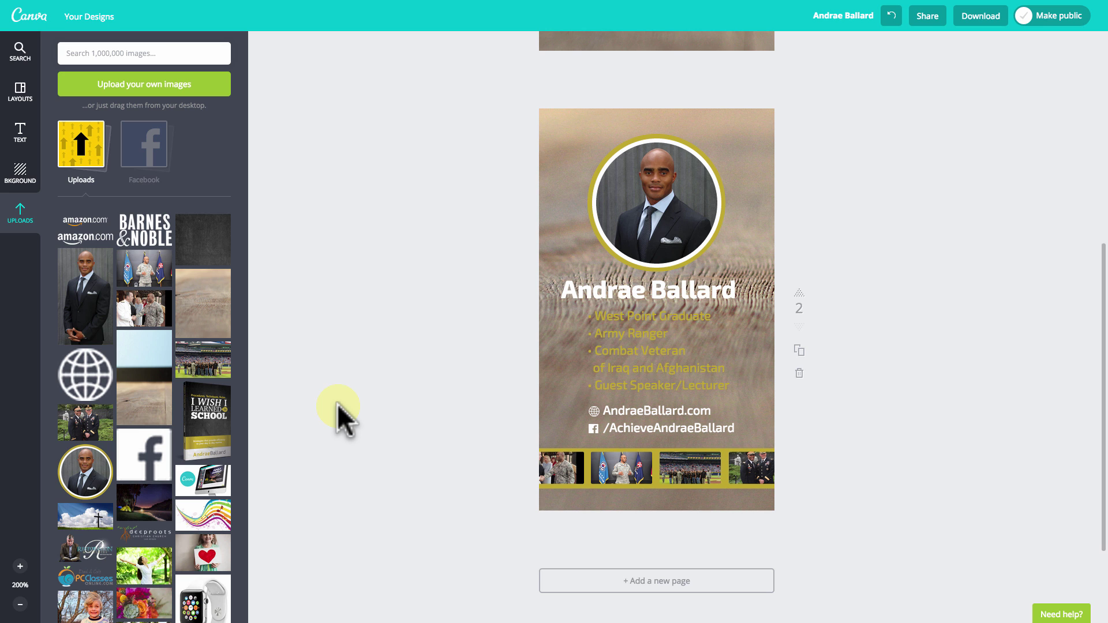
Step: Add a plain circular photo frame to page 2
{"action": "left_click", "coordinate": [21, 57]}
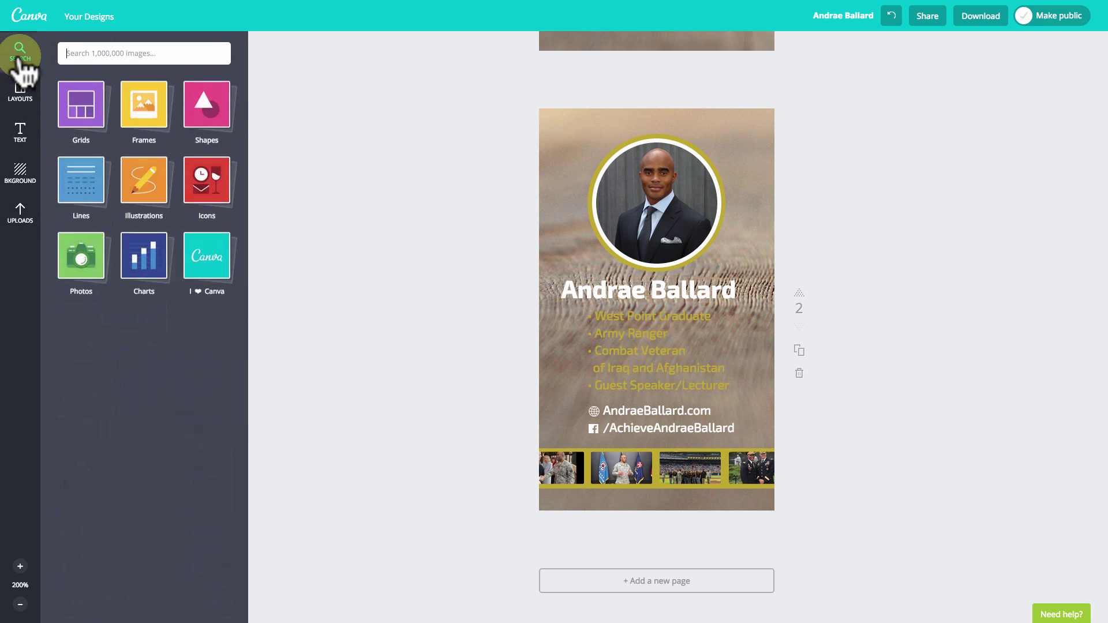
{"action": "left_click", "coordinate": [142, 121]}
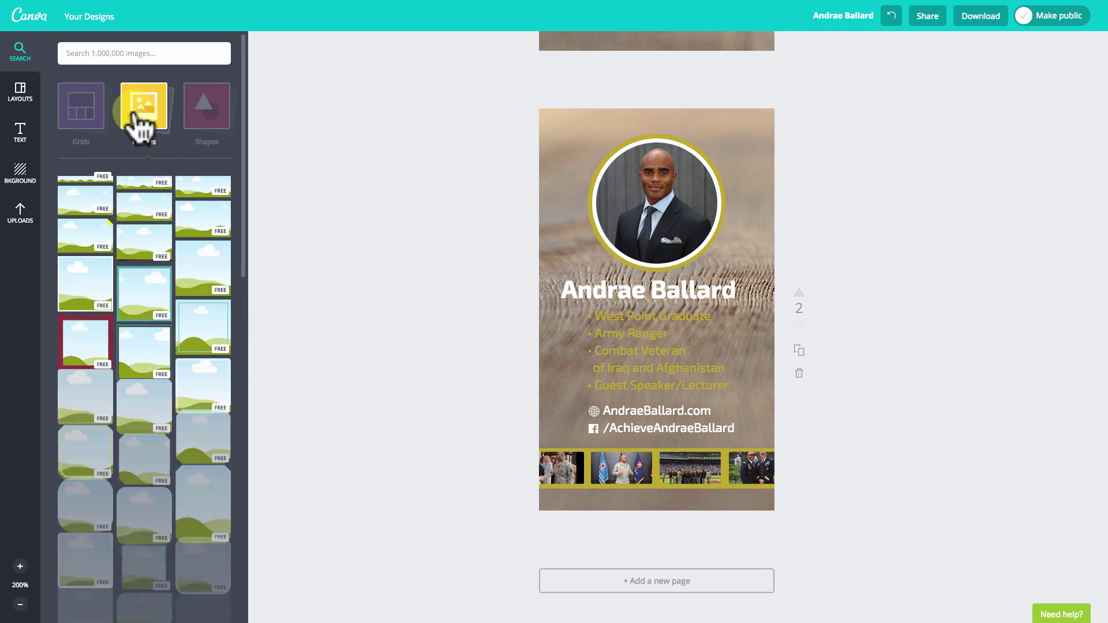
{"action": "scroll", "coordinate": [119, 400], "scroll_direction": "down", "scroll_amount": 10}
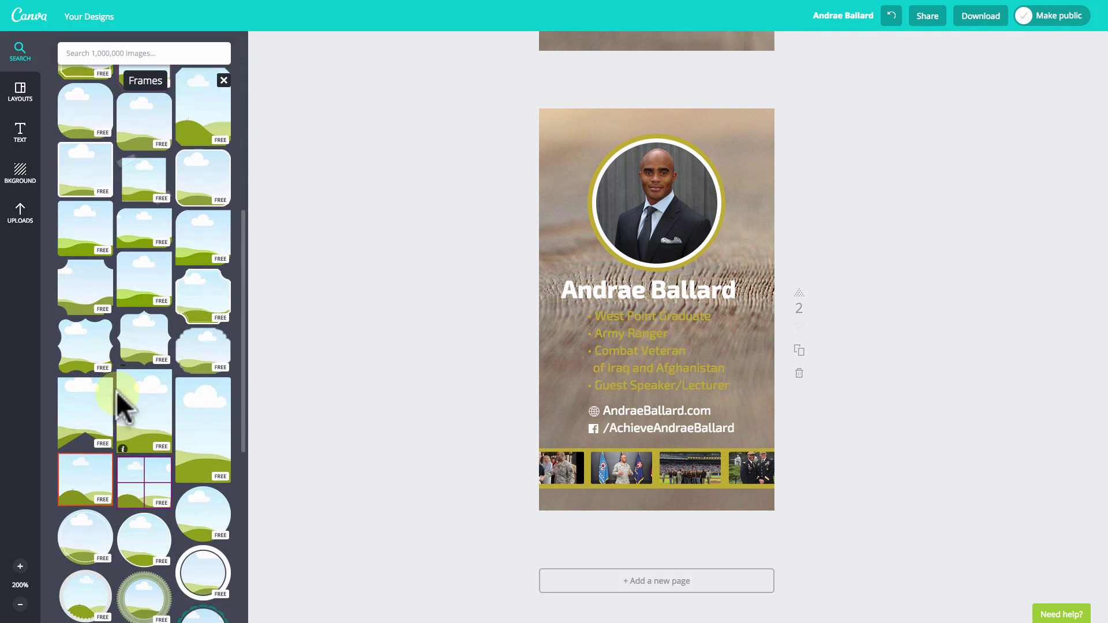
{"action": "left_click", "coordinate": [197, 300]}
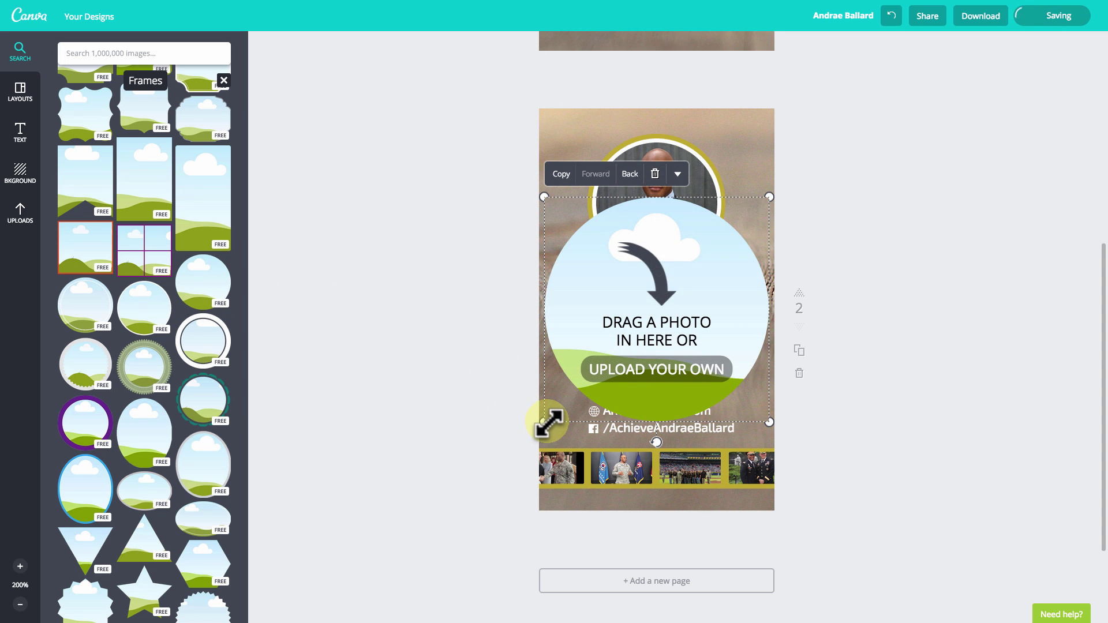
Step: Enlarge the circular frame well beyond the card's width and centre it so its upper arc crosses the lower part of the portrait
{"action": "left_click_drag", "start_coordinate": [544, 424], "coordinate": [236, 622]}
{"action": "left_click_drag", "start_coordinate": [339, 391], "coordinate": [465, 419]}
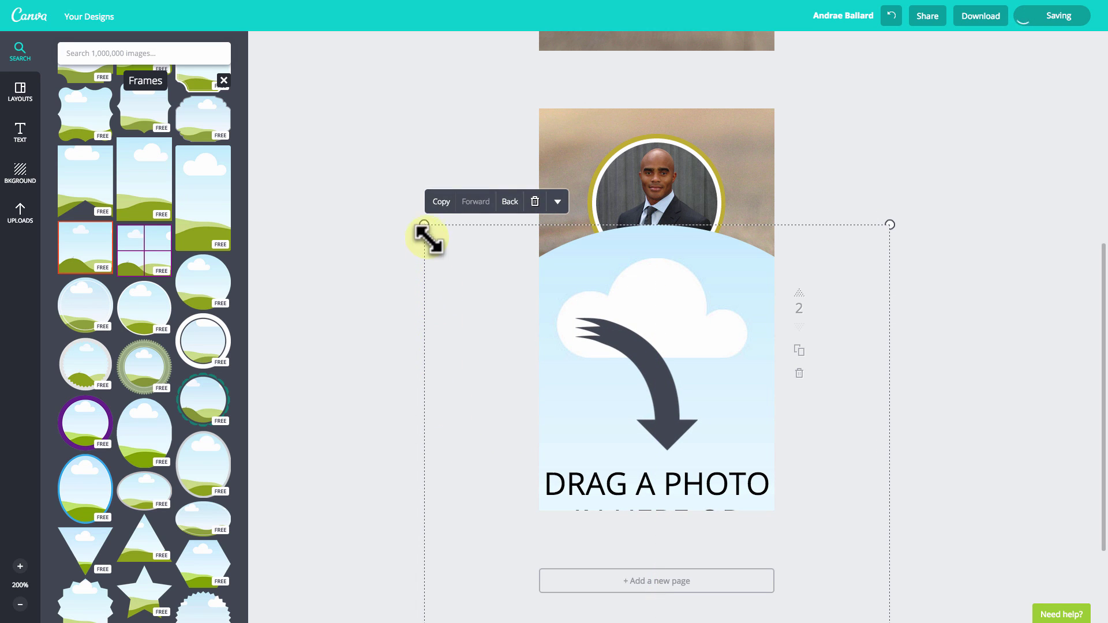
{"action": "left_click_drag", "start_coordinate": [425, 227], "coordinate": [438, 299]}
{"action": "left_click", "coordinate": [352, 233]}
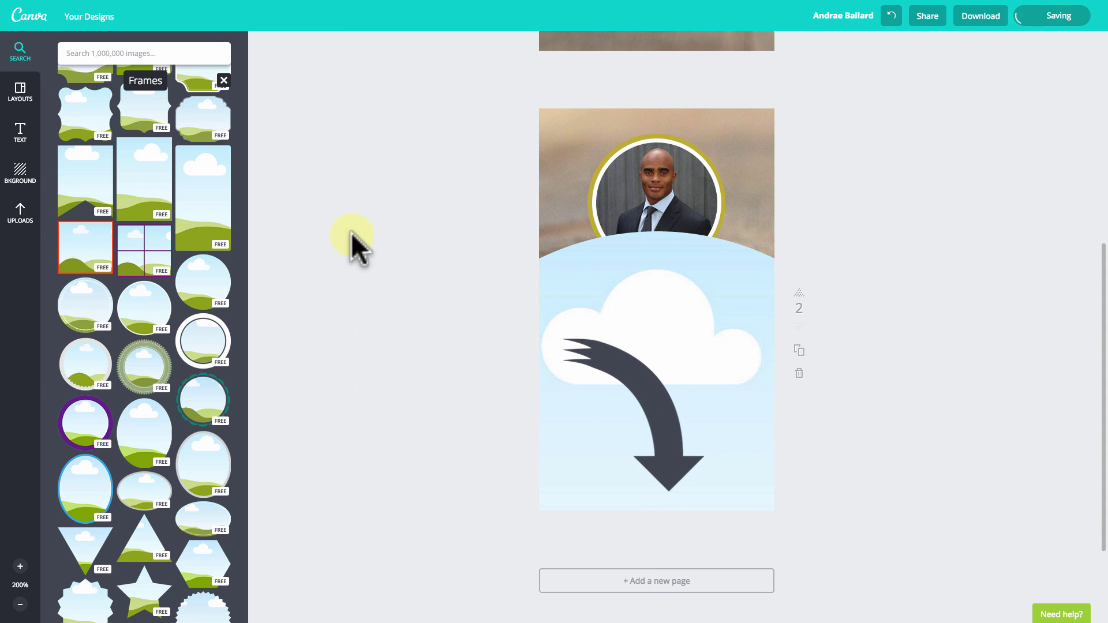
Step: Fill the large circular frame with the uploaded dark textured image
{"action": "left_click", "coordinate": [21, 213]}
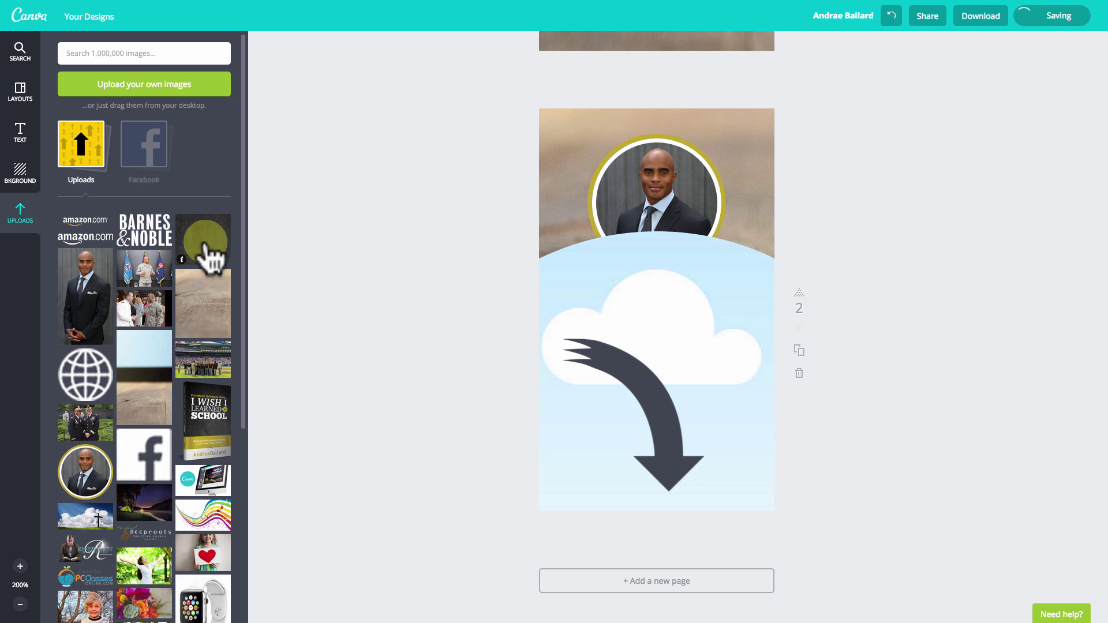
{"action": "left_click_drag", "start_coordinate": [205, 241], "coordinate": [654, 370]}
Step: Send the dark textured circle backward until it sits behind the text, the photo band and the portrait with its borders
{"action": "left_click", "coordinate": [570, 284]}
{"action": "left_click", "coordinate": [474, 212]}
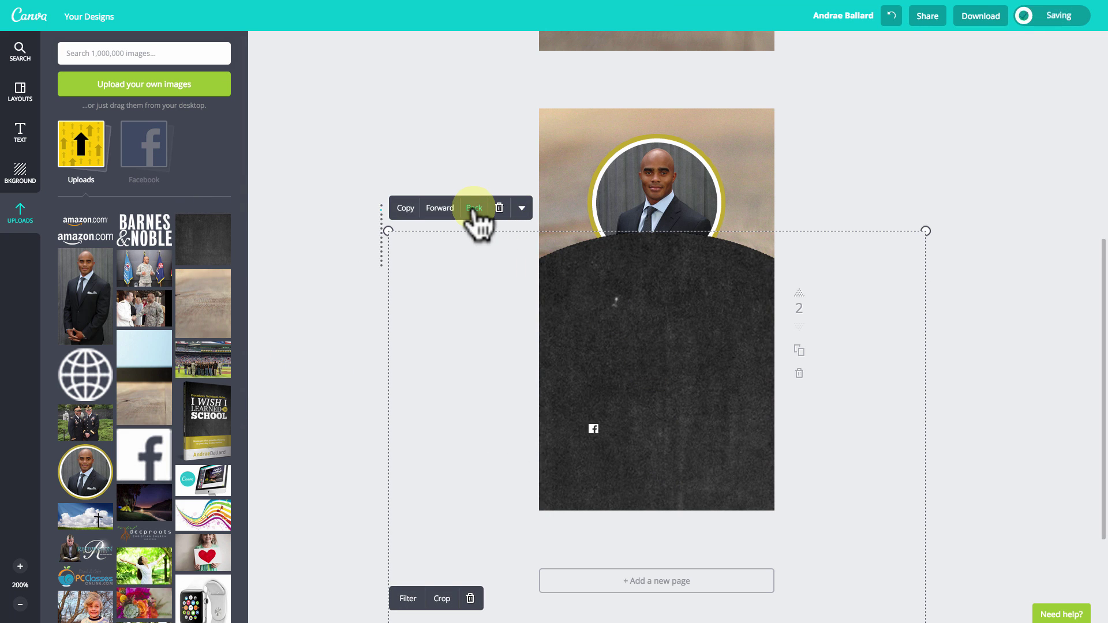
{"action": "left_click", "coordinate": [473, 209]}
{"action": "left_click", "coordinate": [474, 209]}
{"action": "left_click", "coordinate": [474, 209]}
{"action": "left_click", "coordinate": [474, 209]}
{"action": "left_click", "coordinate": [473, 209]}
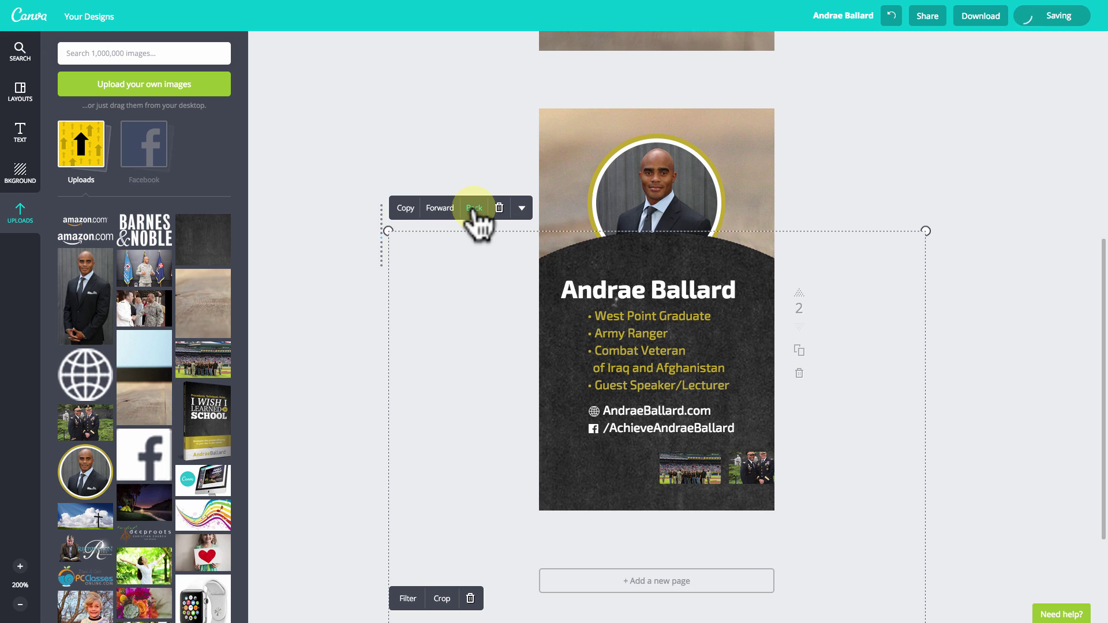
{"action": "left_click", "coordinate": [474, 208]}
{"action": "left_click", "coordinate": [474, 209]}
{"action": "left_click", "coordinate": [474, 209]}
{"action": "left_click", "coordinate": [473, 209]}
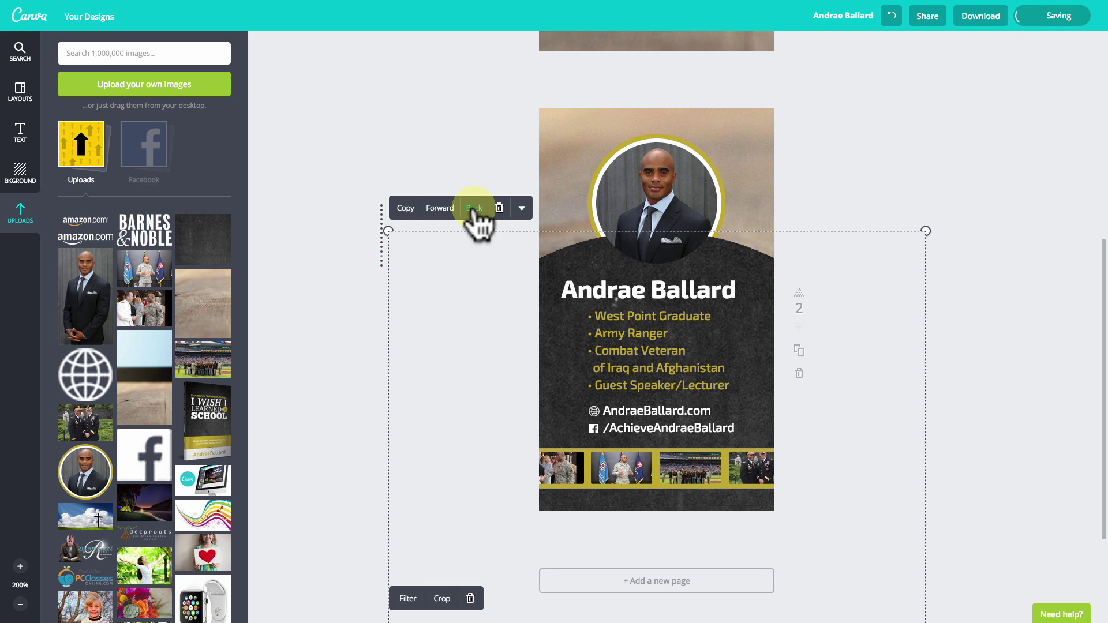
{"action": "left_click", "coordinate": [473, 208]}
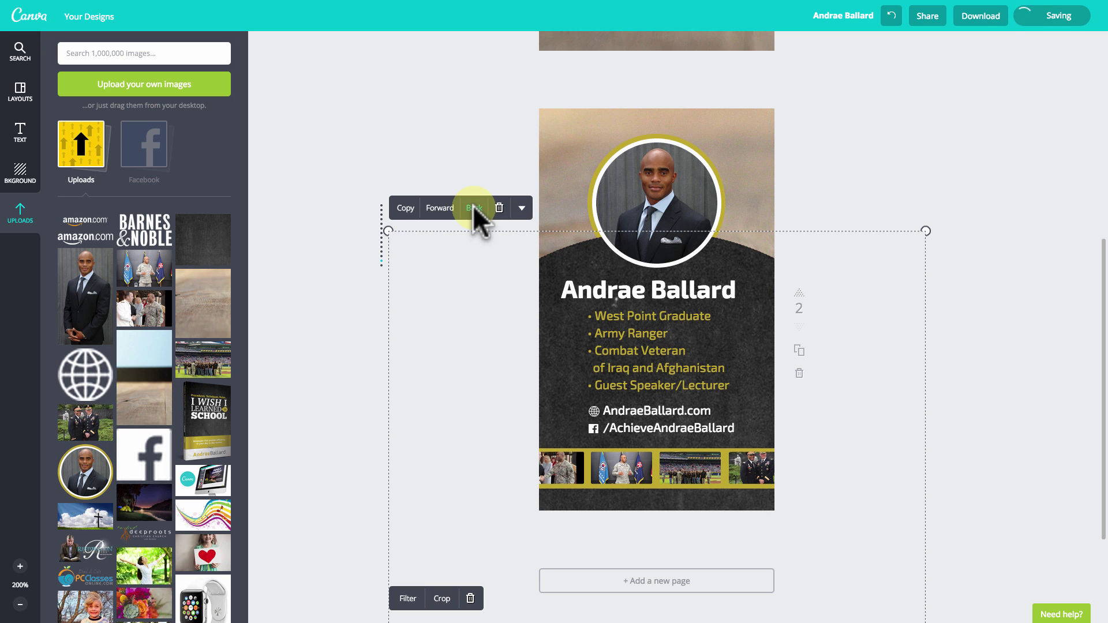
{"action": "left_click", "coordinate": [356, 278]}
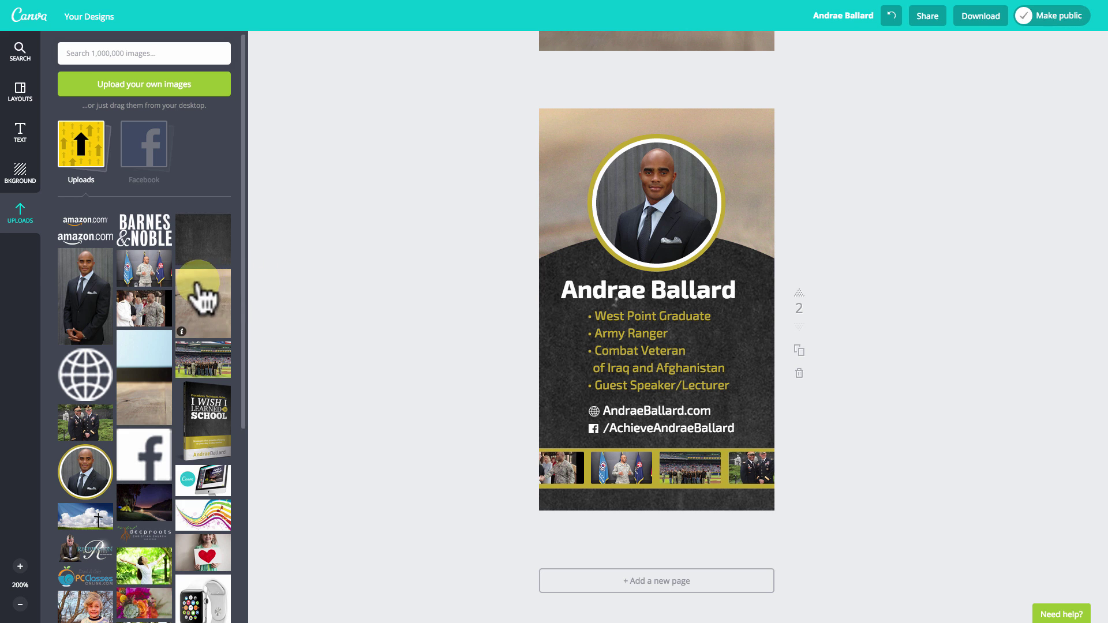
Step: Add a solid circle shape, enlarge it to nearly the dark circle's size and centre it slightly above that circle's upper edge
{"action": "left_click", "coordinate": [29, 53]}
{"action": "left_click", "coordinate": [220, 109]}
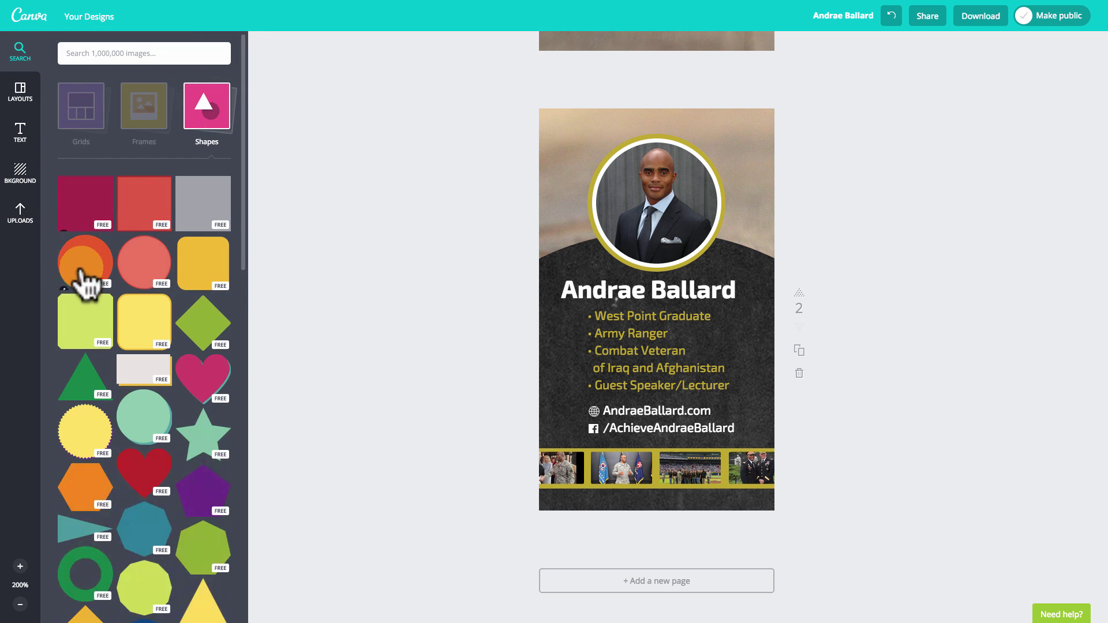
{"action": "left_click", "coordinate": [84, 259]}
{"action": "left_click_drag", "start_coordinate": [544, 424], "coordinate": [265, 620]}
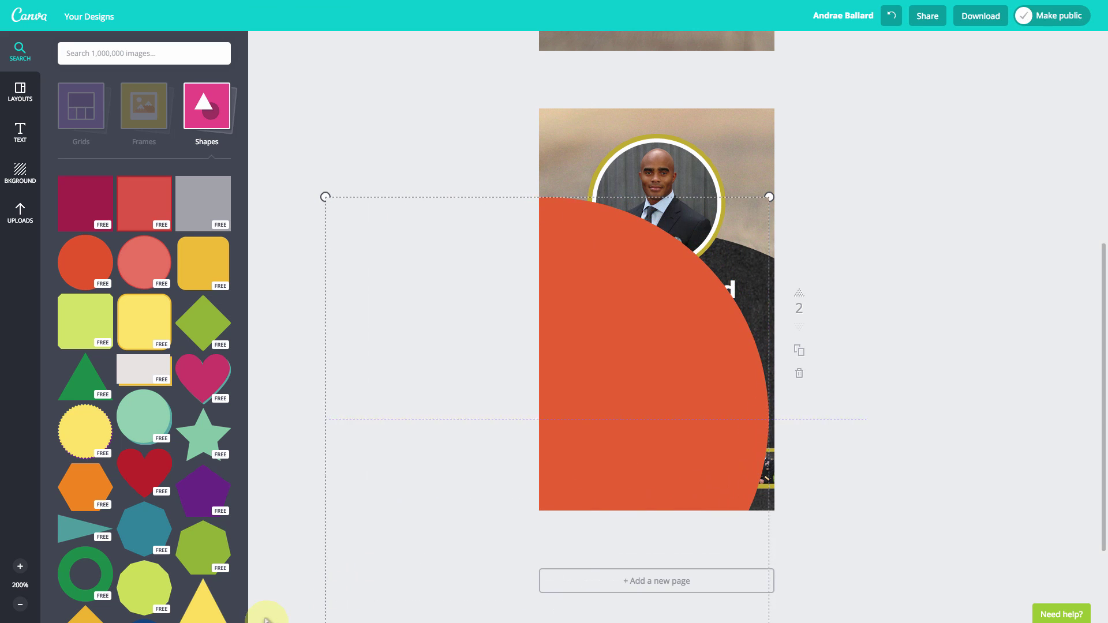
{"action": "left_click_drag", "start_coordinate": [370, 431], "coordinate": [460, 452]}
{"action": "left_click_drag", "start_coordinate": [430, 220], "coordinate": [349, 141]}
{"action": "left_click_drag", "start_coordinate": [410, 193], "coordinate": [453, 271]}
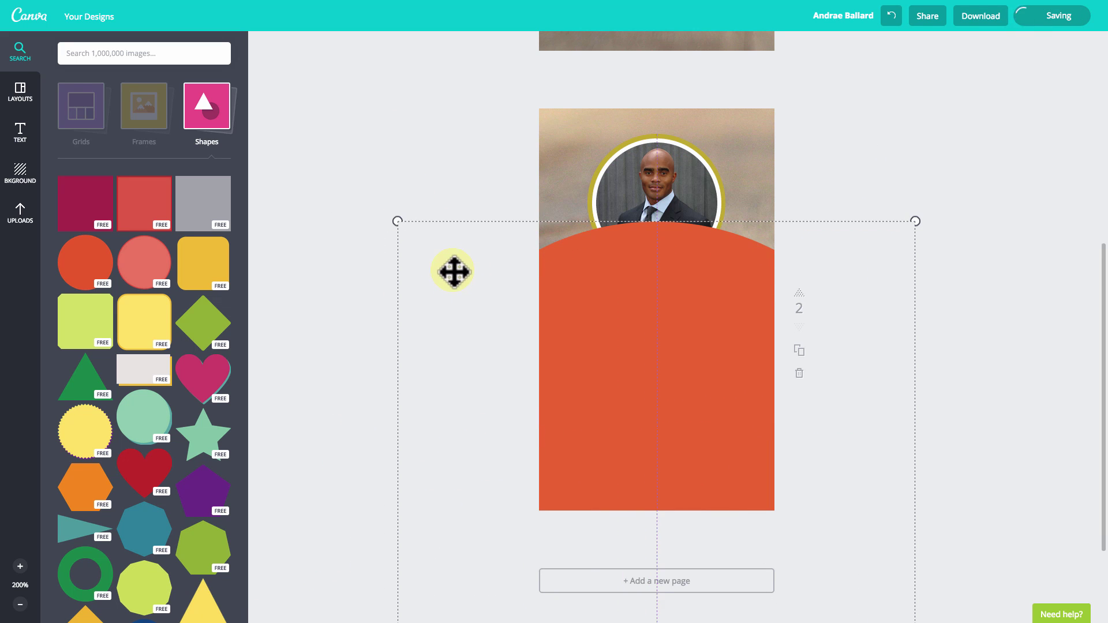
Step: Send the new circle behind the dark textured circle and nudge it down so only a thin rim shows along the arc
{"action": "left_click", "coordinate": [488, 202]}
{"action": "left_click", "coordinate": [488, 202]}
{"action": "left_click", "coordinate": [489, 202]}
{"action": "left_click", "coordinate": [488, 202]}
{"action": "left_click", "coordinate": [488, 202]}
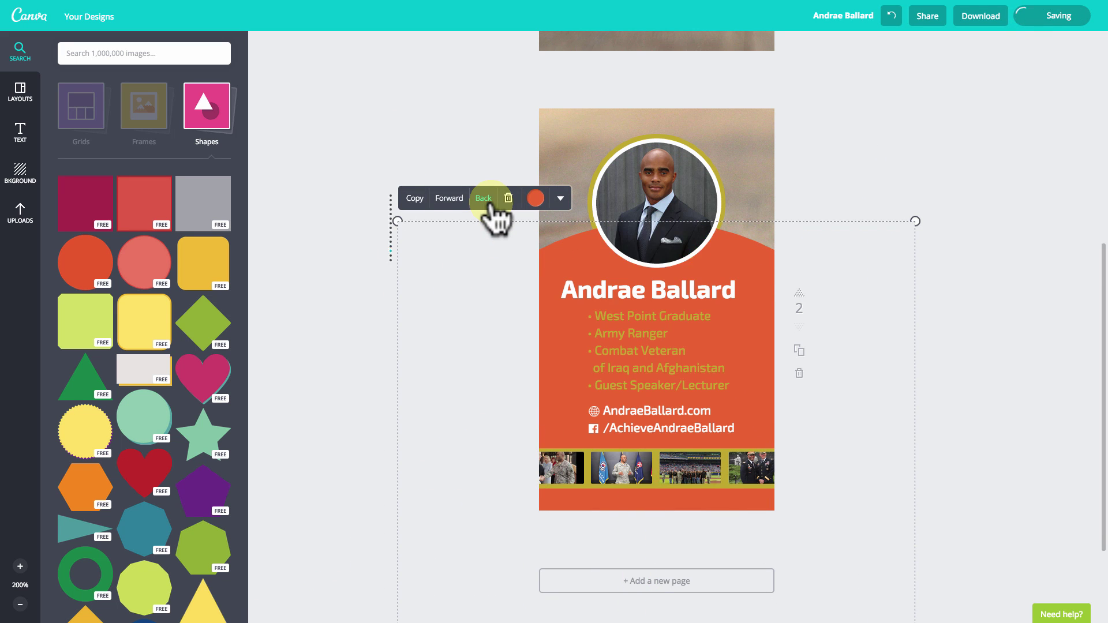
{"action": "left_click", "coordinate": [488, 202]}
{"action": "left_click_drag", "start_coordinate": [534, 231], "coordinate": [534, 234]}
Step: Recolour the rim circle with the gold used for the portrait border
{"action": "left_click", "coordinate": [535, 213]}
{"action": "left_click", "coordinate": [582, 138]}
{"action": "left_click", "coordinate": [337, 261]}
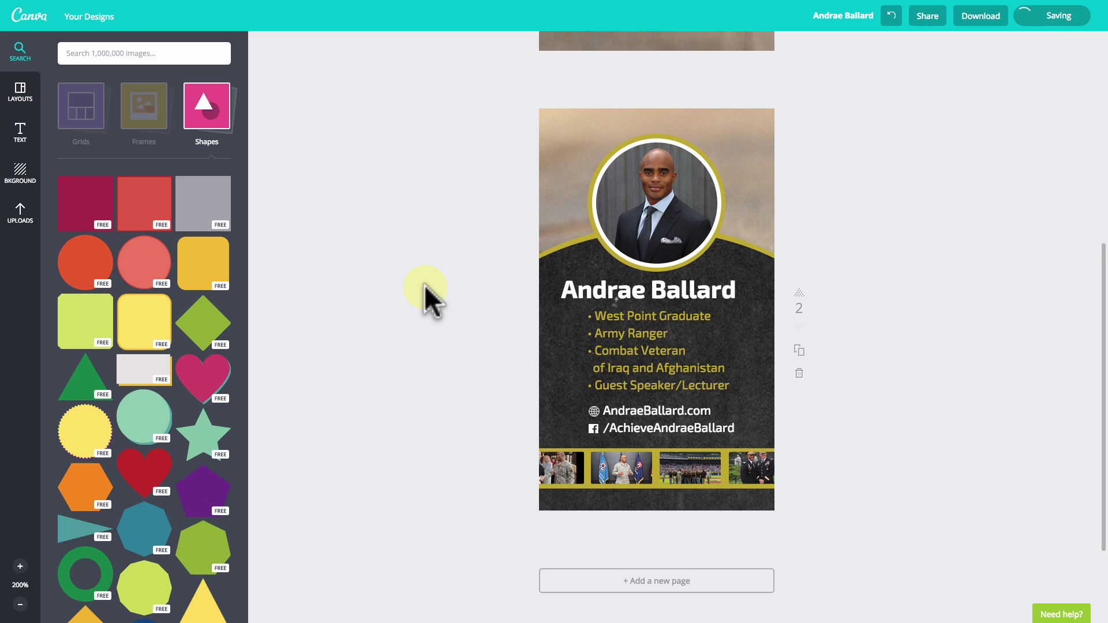
{"action": "scroll", "coordinate": [424, 285], "scroll_direction": "up", "scroll_amount": 5}
{"action": "scroll", "coordinate": [424, 285], "scroll_direction": "down", "scroll_amount": 5}
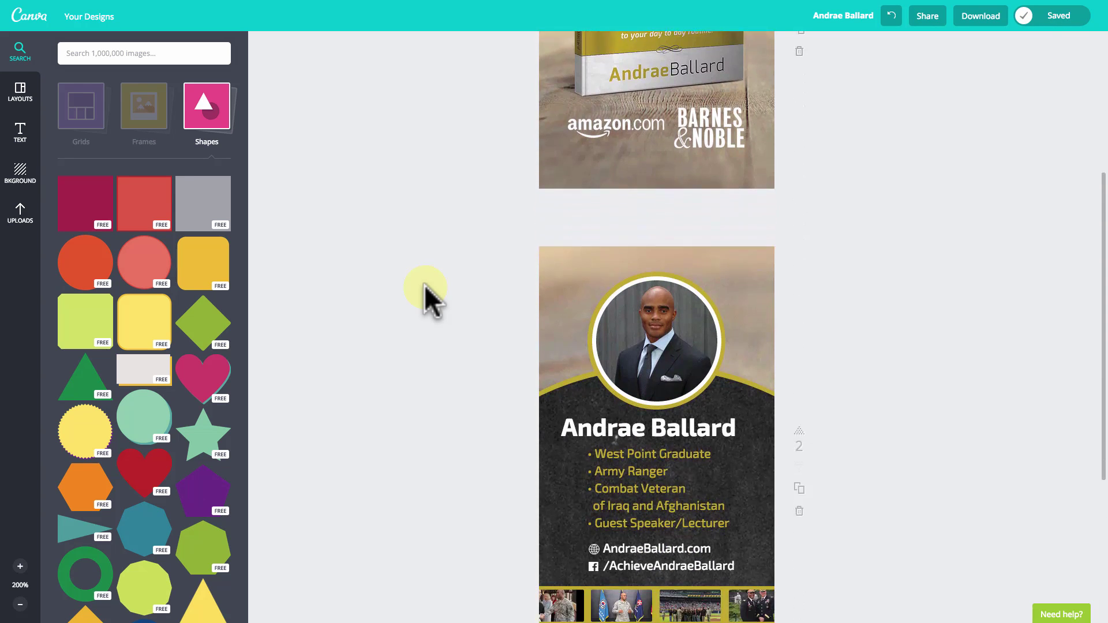